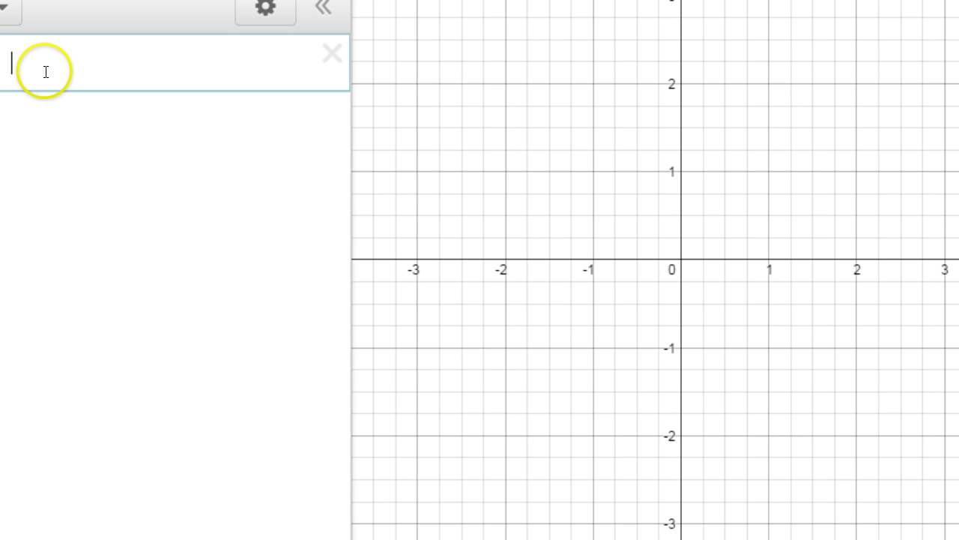
- Graph y = √x and show the coordinates of the curve's starting point
type("sqrtx")
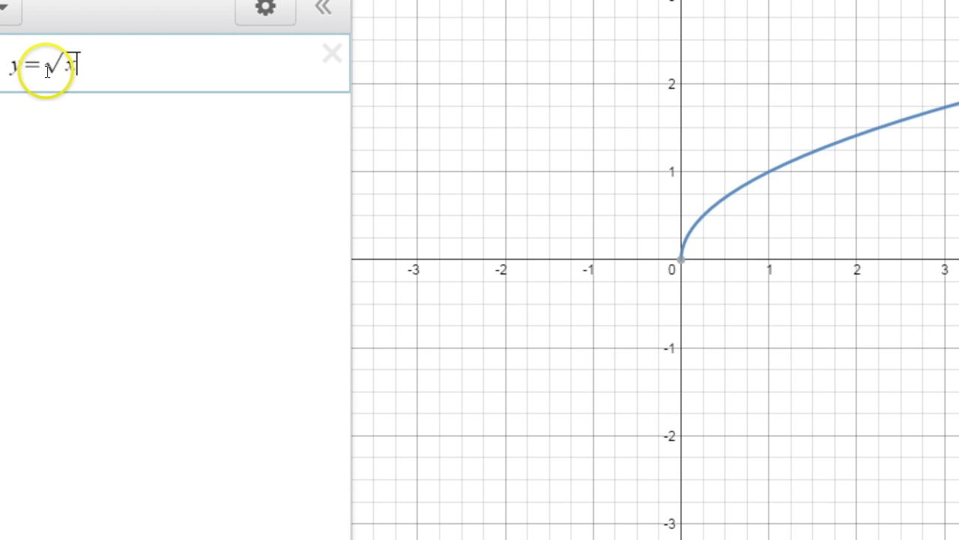
left_click_drag(669, 220, 504, 231)
scroll(504, 231, "down", 5)
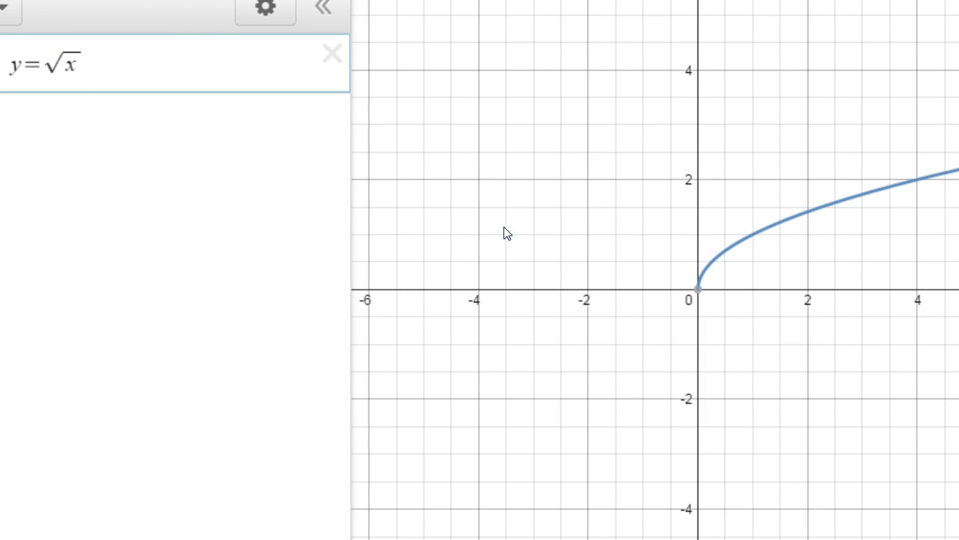
left_click_drag(615, 220, 497, 204)
left_click_drag(641, 159, 640, 160)
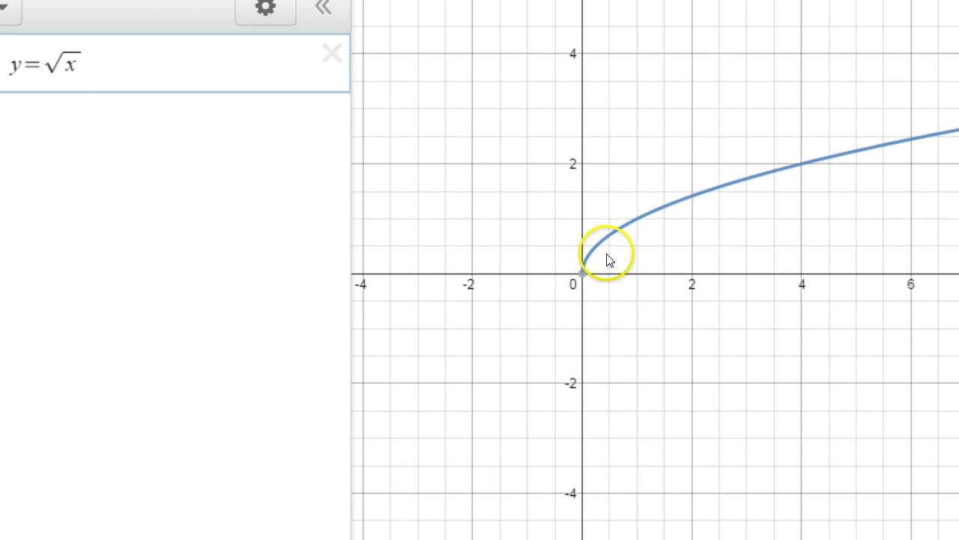
left_click(583, 273)
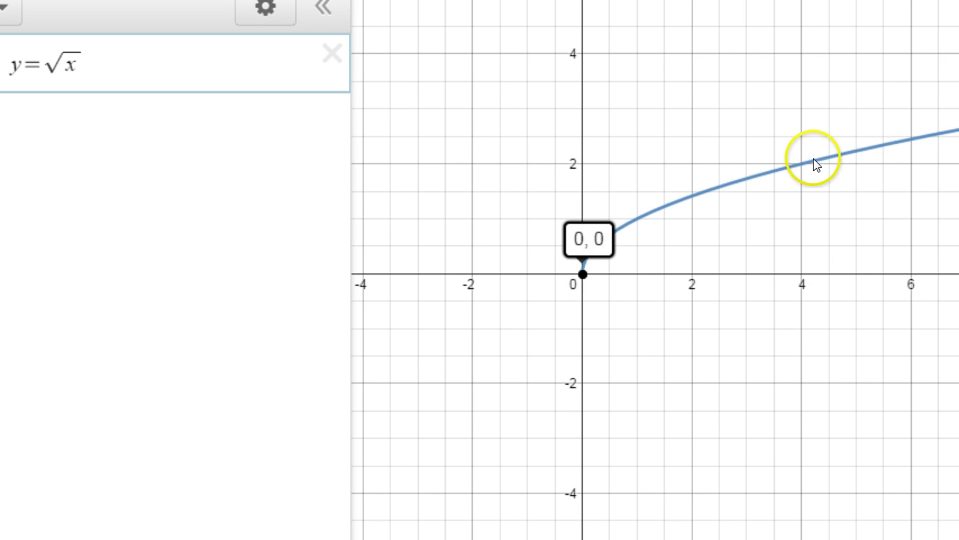
- Examine how the square root curve extends from its starting point toward larger x values
scroll(682, 134, "down", 4)
left_click_drag(814, 182, 401, 177)
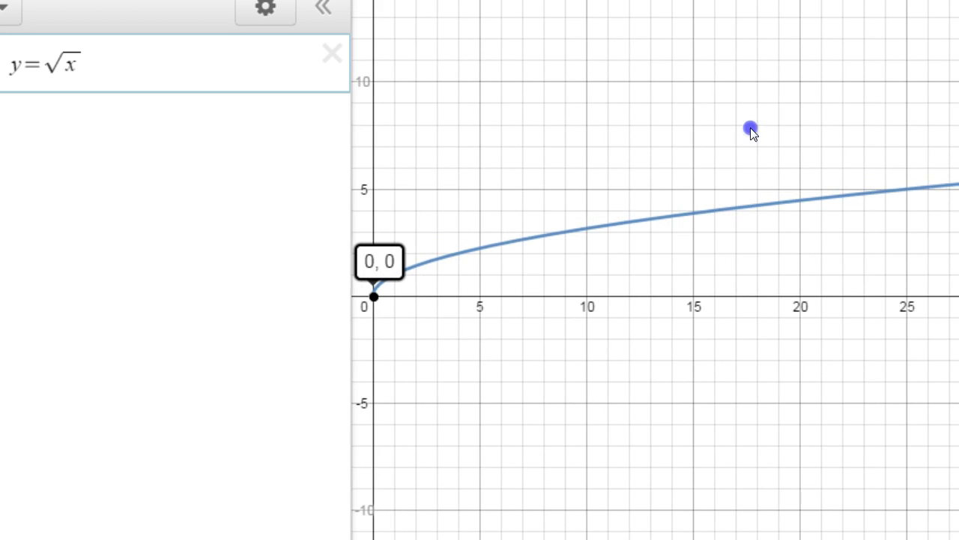
left_click_drag(749, 131, 502, 141)
left_click_drag(782, 113, 622, 143)
left_click_drag(804, 93, 884, 95)
left_click_drag(775, 110, 878, 105)
left_click_drag(588, 126, 627, 128)
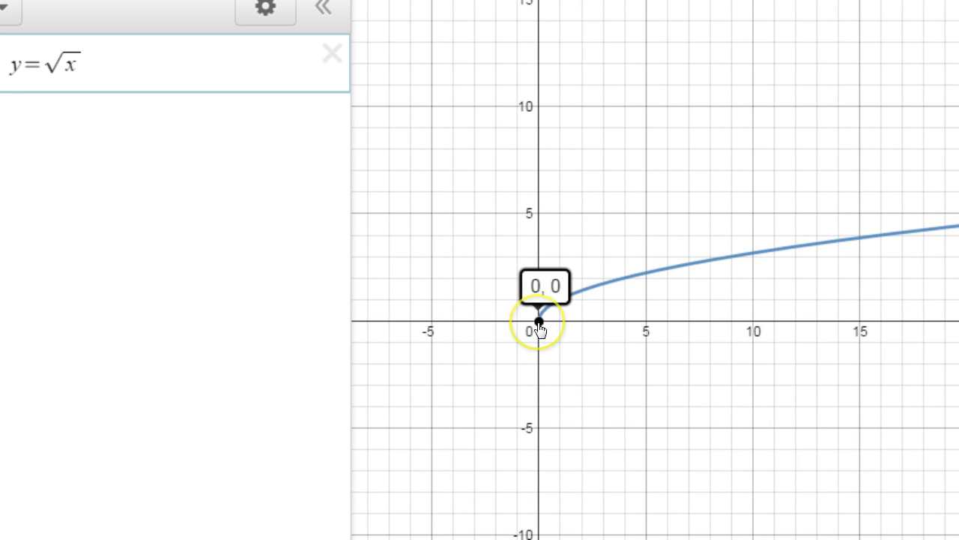
left_click_drag(564, 362, 610, 344)
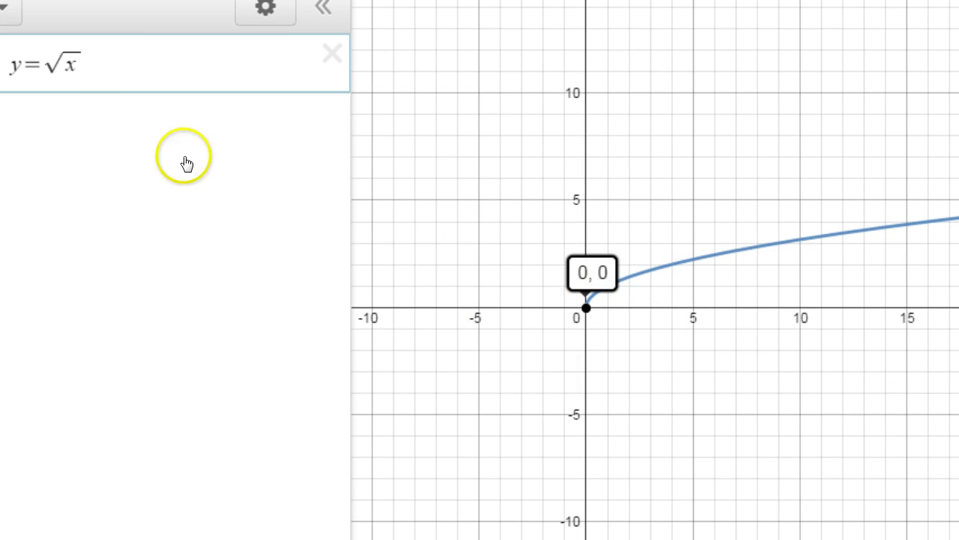
- Add a note beneath y = √x reading "we cannot square root a negative and get a real answer"
left_click(92, 126)
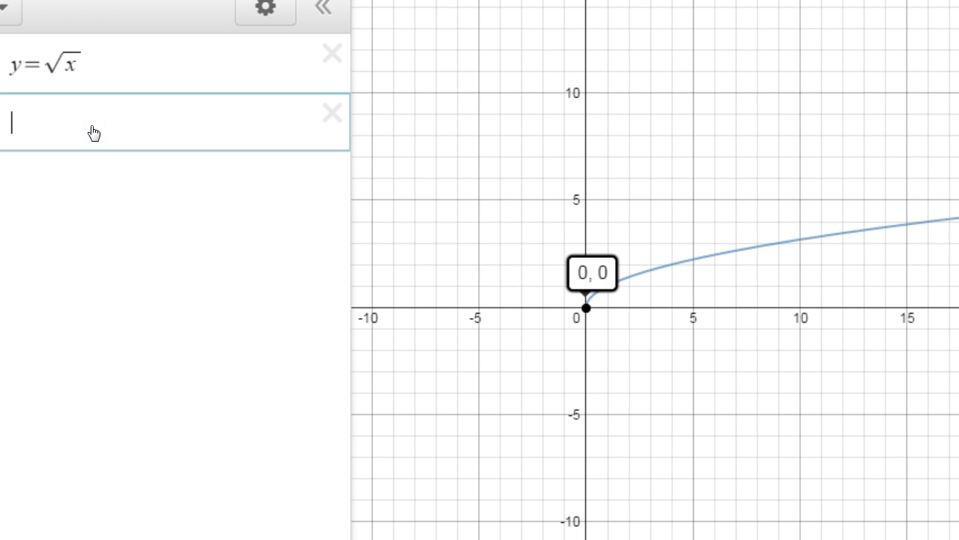
key("quotedbl")
type("we cannot square ")
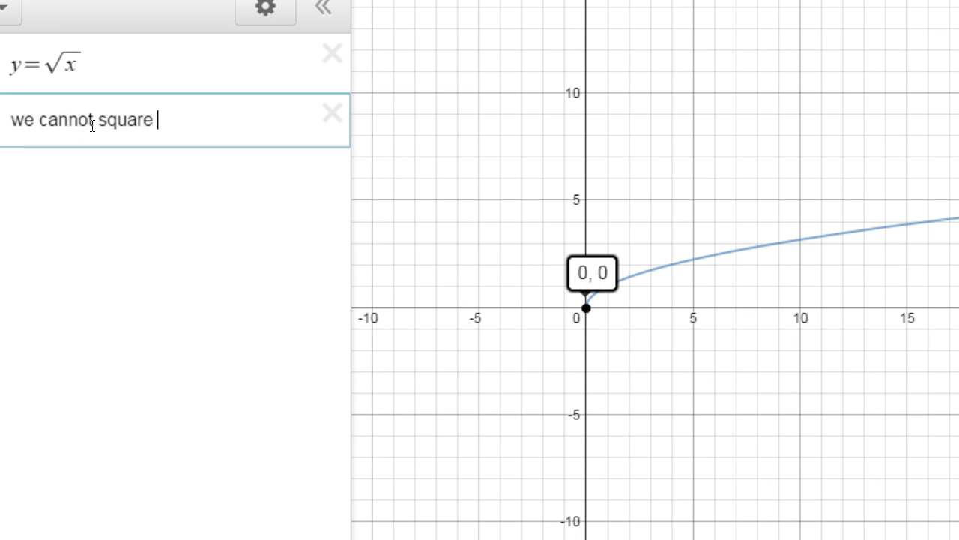
type("root a neg")
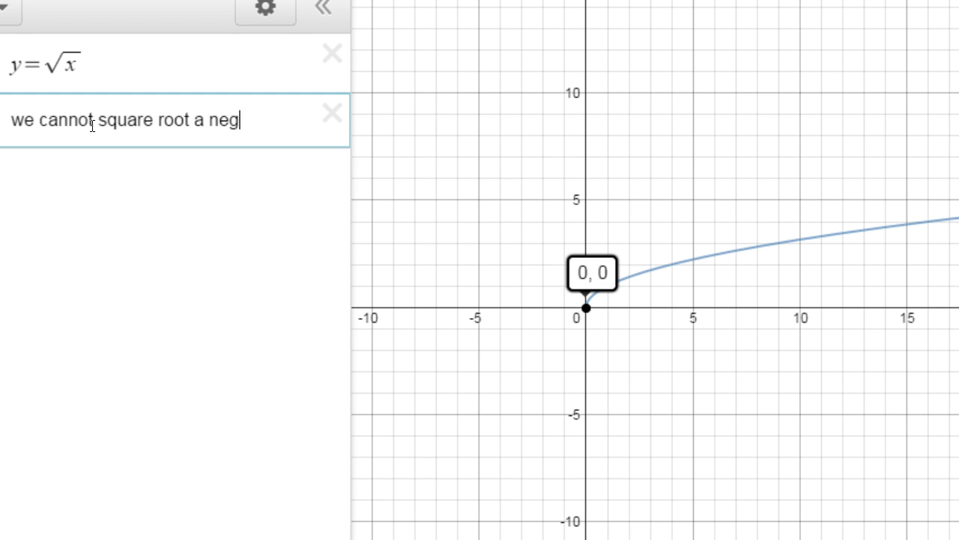
type("ative and ")
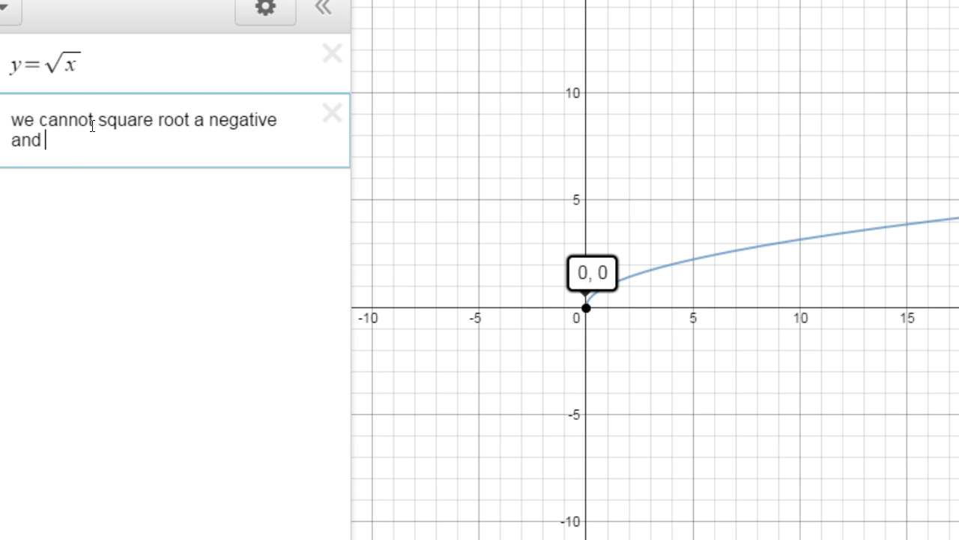
type("get a real answer")
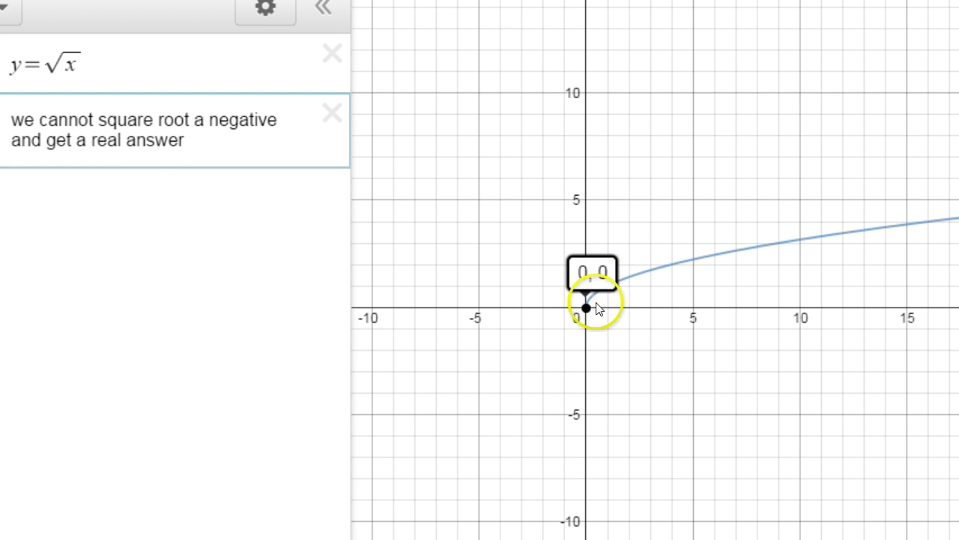
left_click_drag(702, 259, 644, 281)
- Hide the square root curve and graph y = x^2 on a new line below the note
left_click(86, 199)
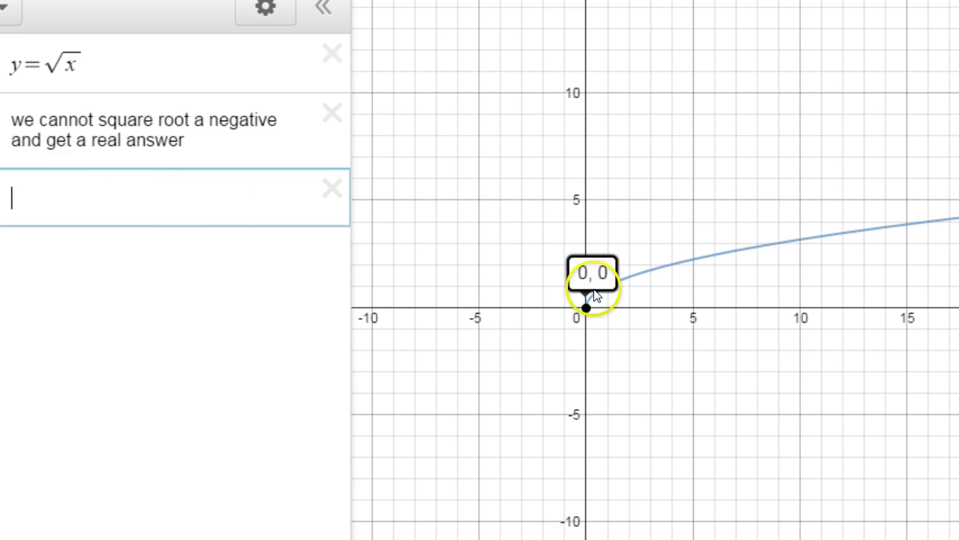
left_click(48, 188)
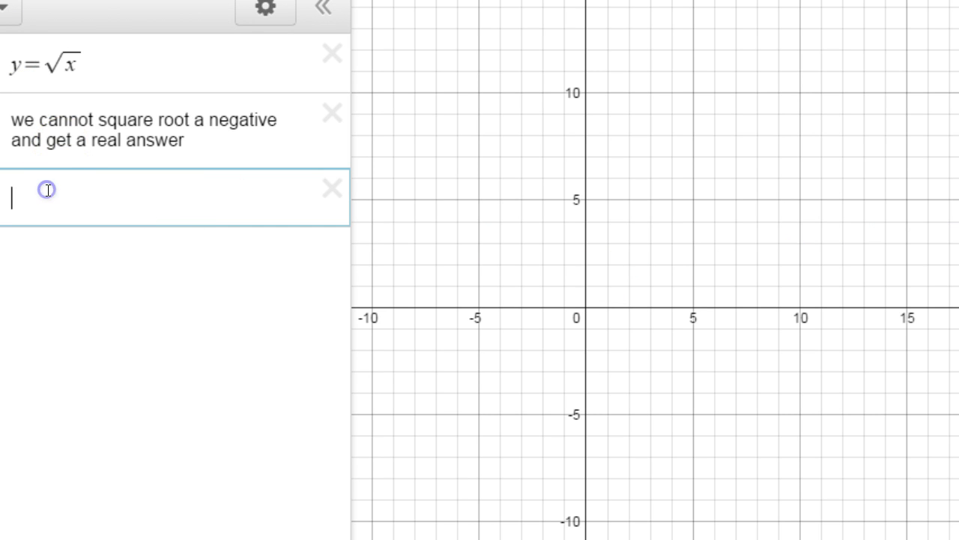
type("y=x^2")
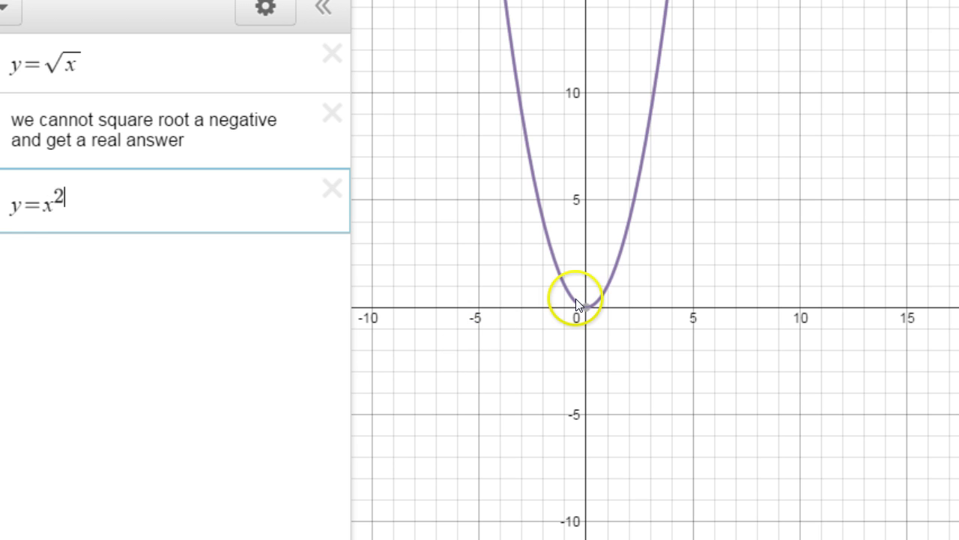
- Add a note beneath y = x^2 reading "Domain = [0, ∞)"
left_click(70, 248)
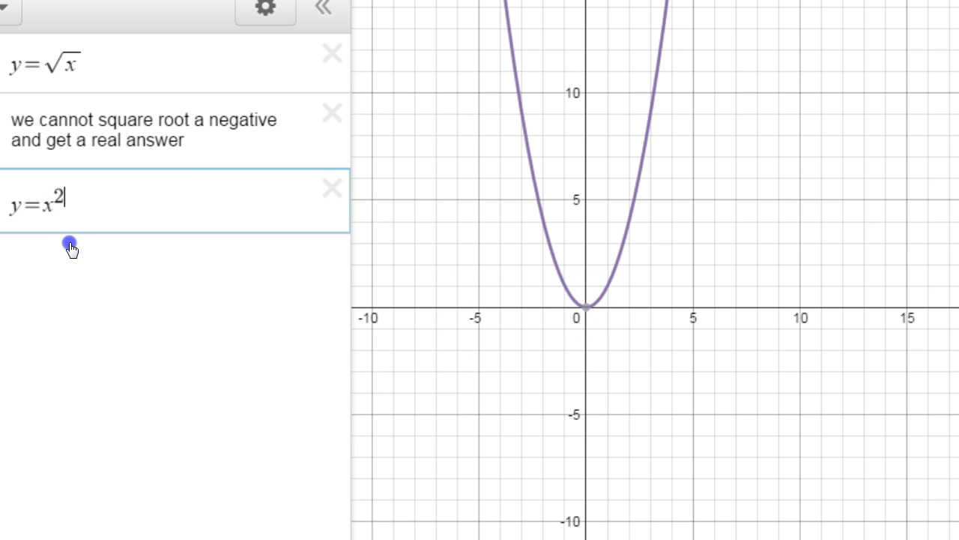
type("Domain = {")
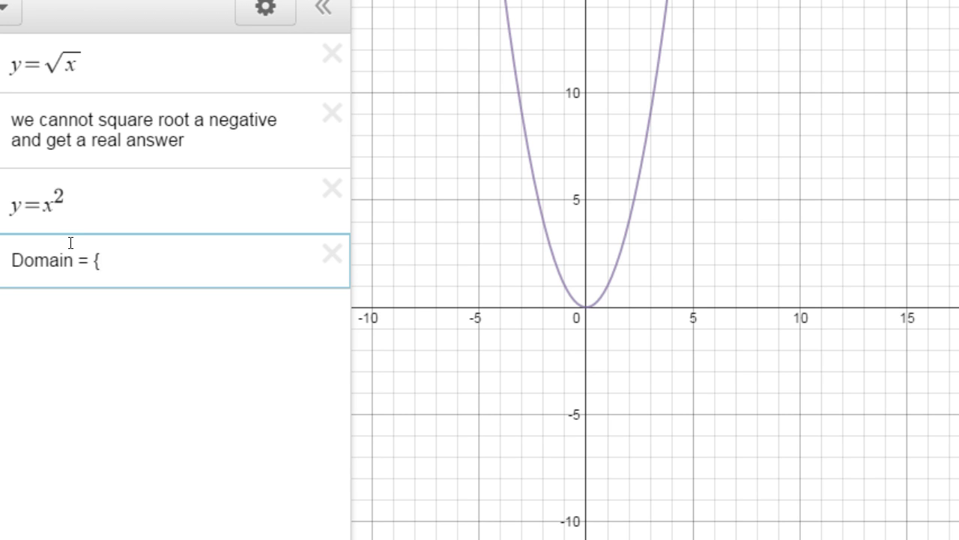
key("BackSpace")
type("[0, ∞)")
left_click(187, 281)
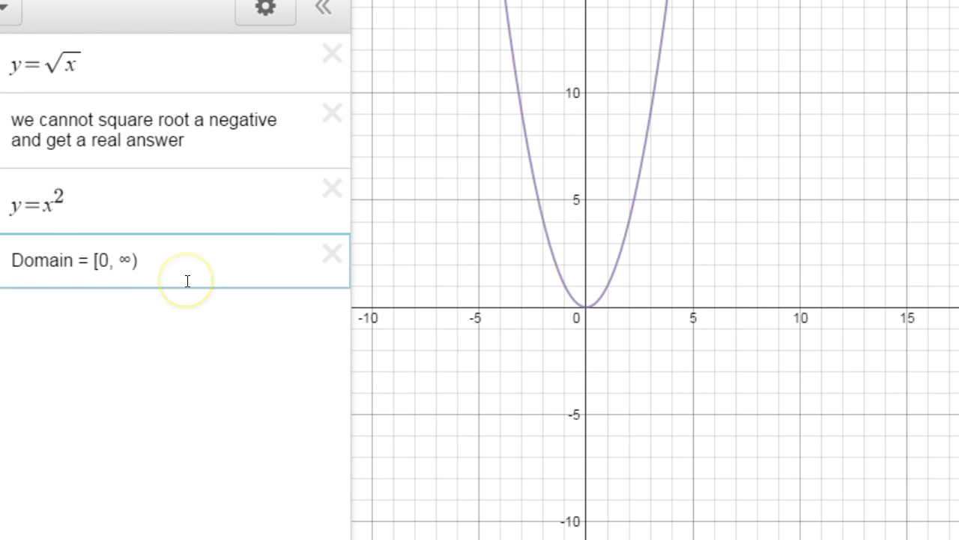
- Replace the word "Domain" with "Range" in the note beneath y = x^2
key("Return")
type("R")
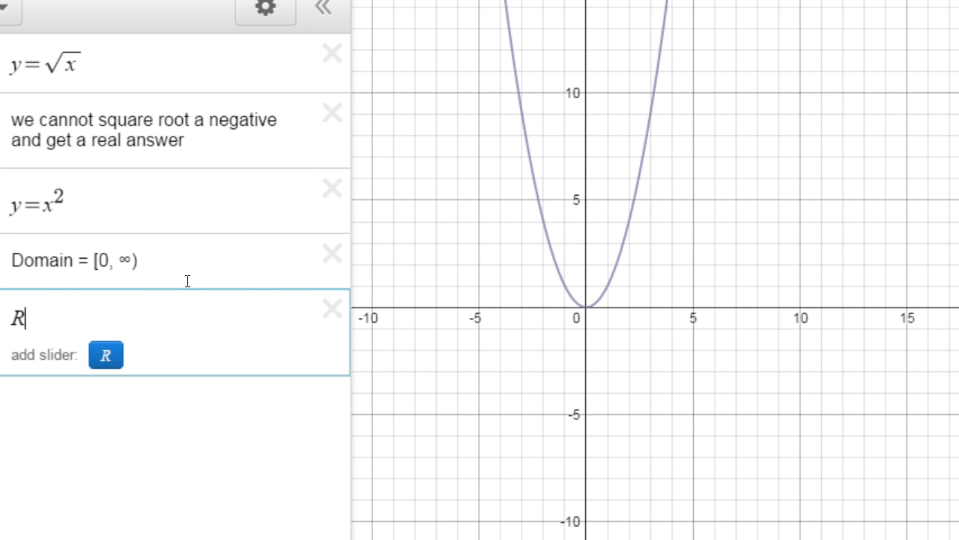
key("BackSpace")
left_click(155, 288)
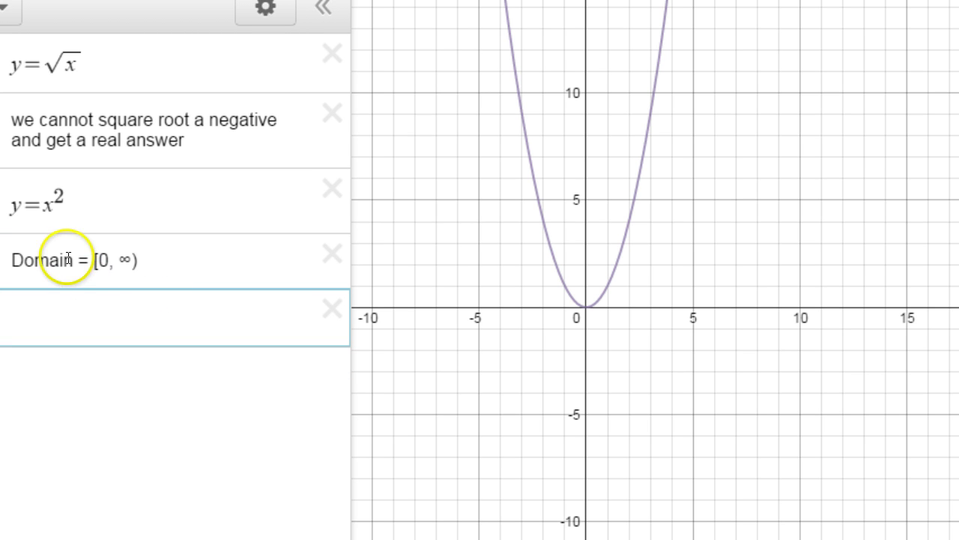
left_click_drag(76, 261, 14, 260)
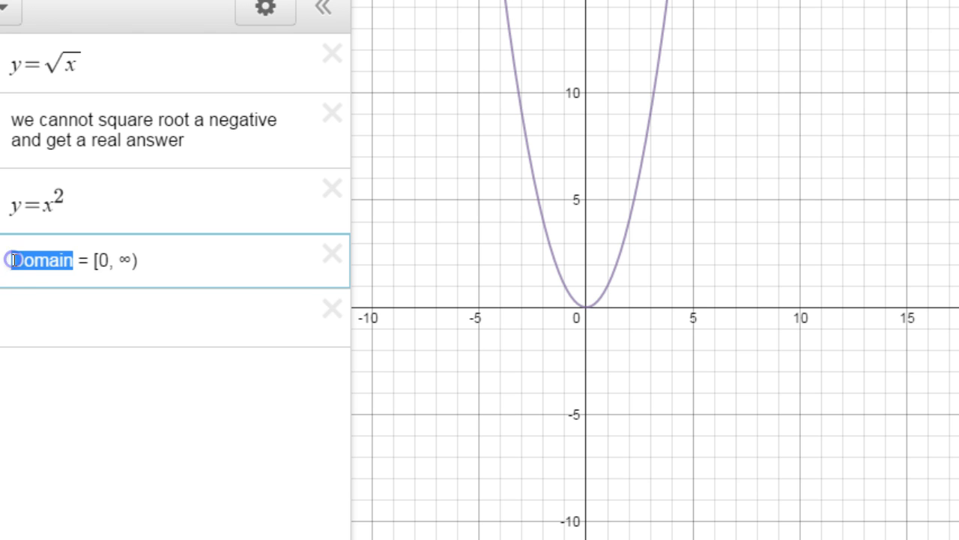
type("Range")
- Add a note below the range of y = x^2 reading "Domain = all real numbers"
left_click(33, 303)
key("quotedbl")
type("Domain")
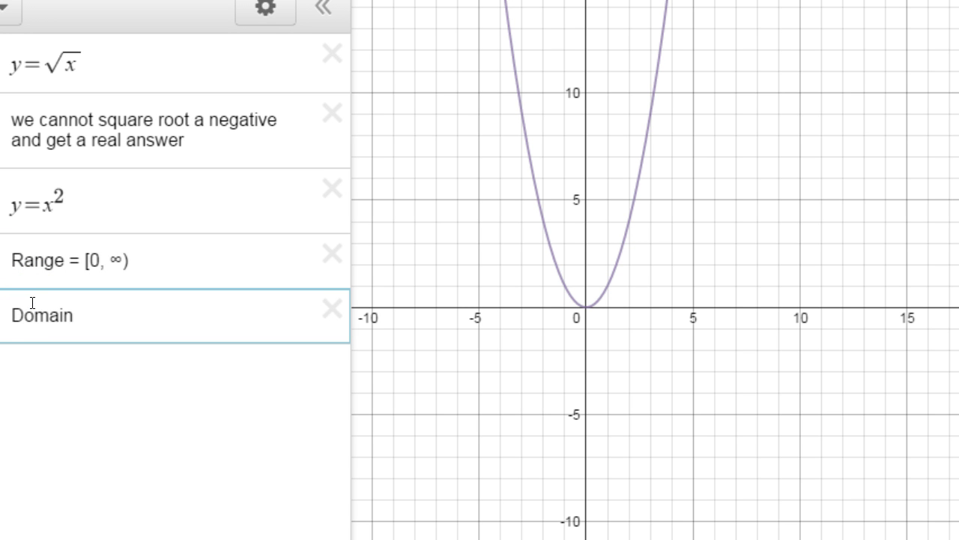
type(" = all real numbers")
- Hide the parabola and graph y = |x| on a new line below the domain note
left_click(48, 392)
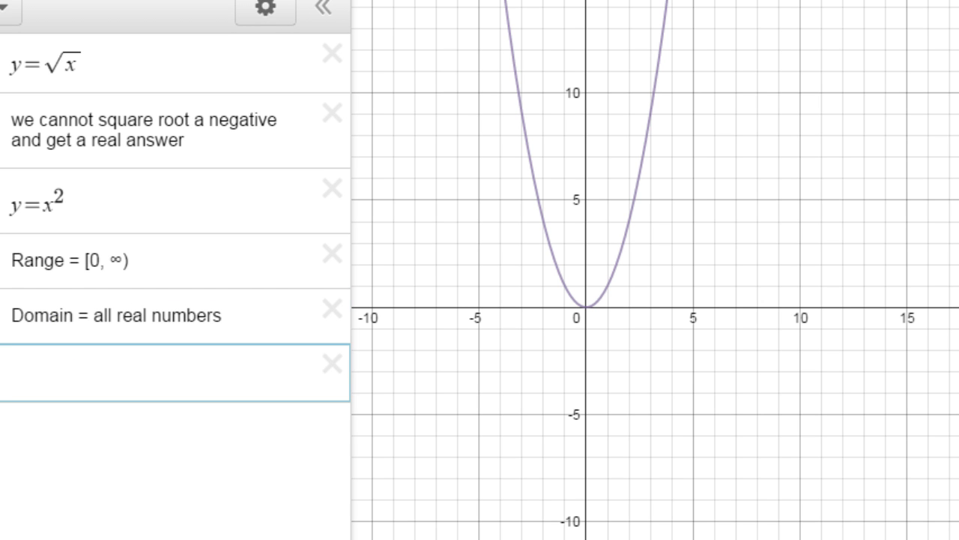
left_click(22, 368)
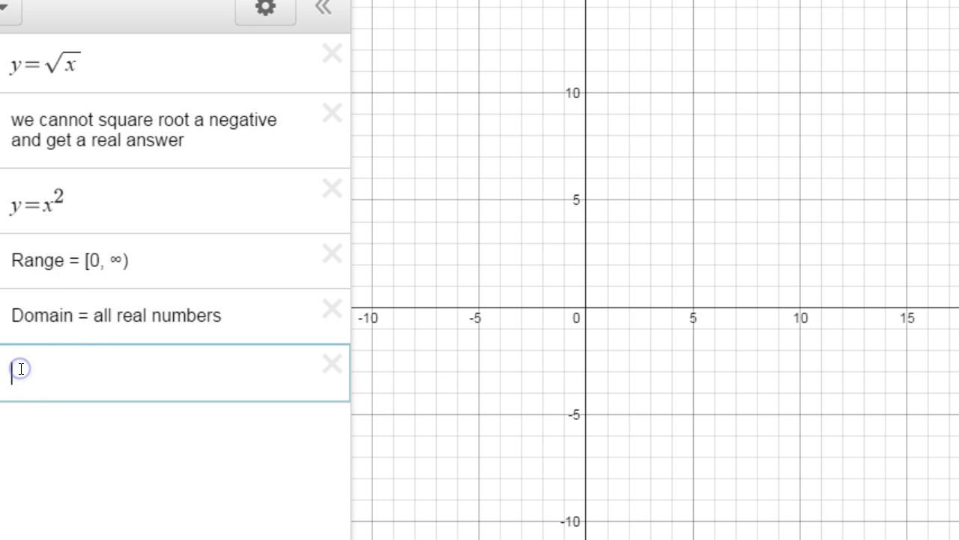
type("y=|x|")
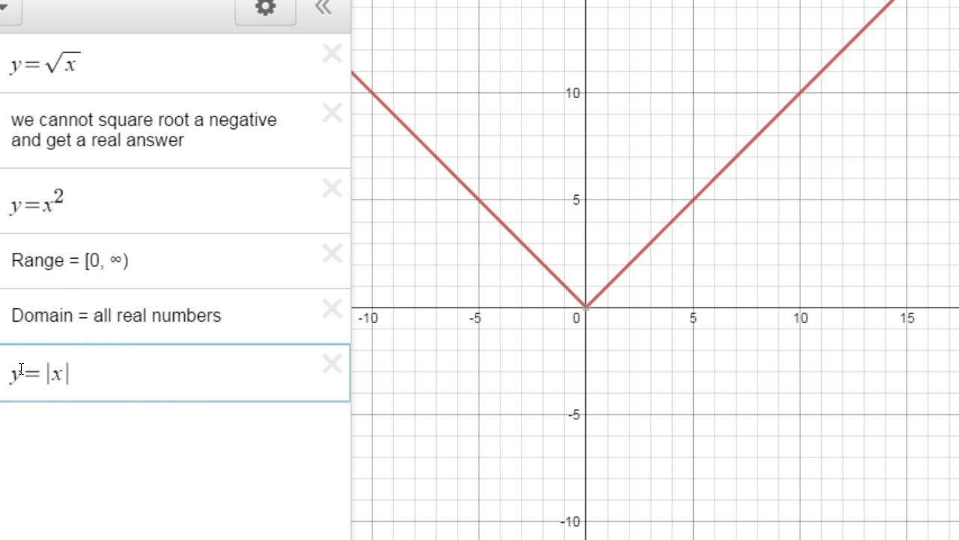
- Add a note beneath y = |x| reading "Domain = all real numbers"
left_click(125, 428)
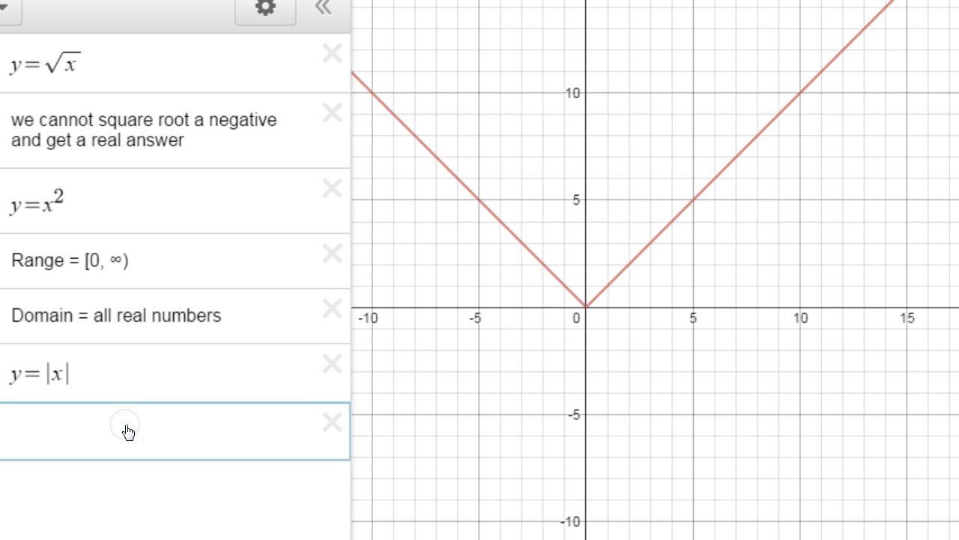
key("shift+apostrophe")
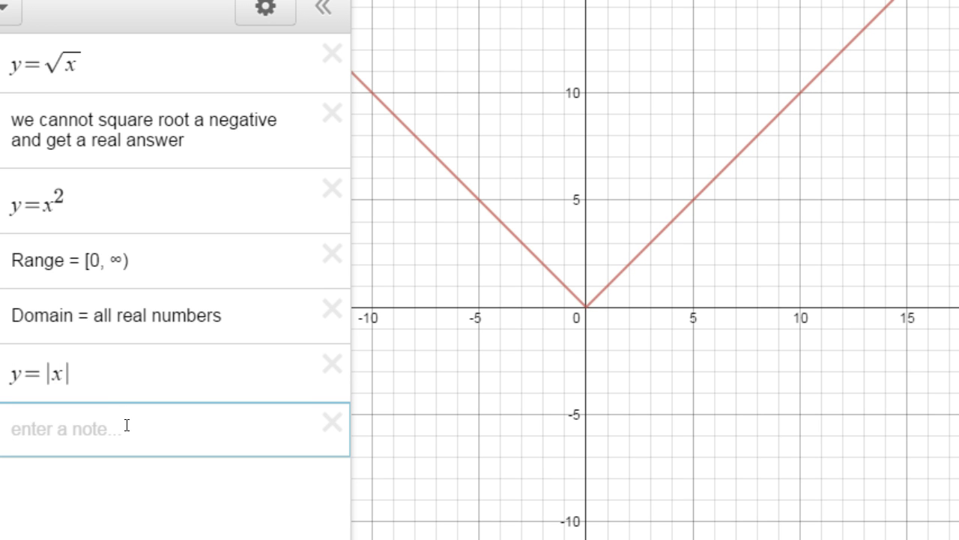
type("Domain")
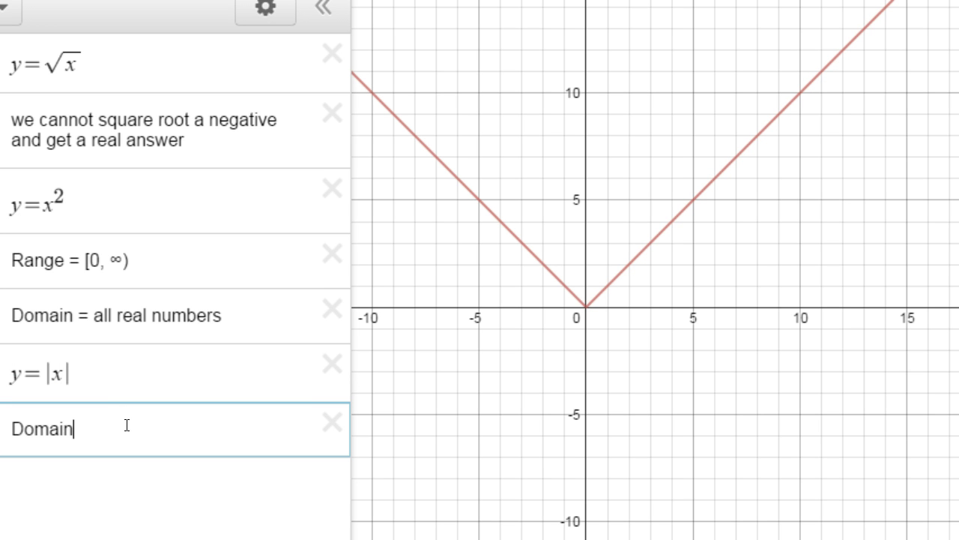
type(" = all real numbers")
- Add a note below the domain of y = |x| reading "Range [0, ∞)"
key("Return")
type("\"Range")
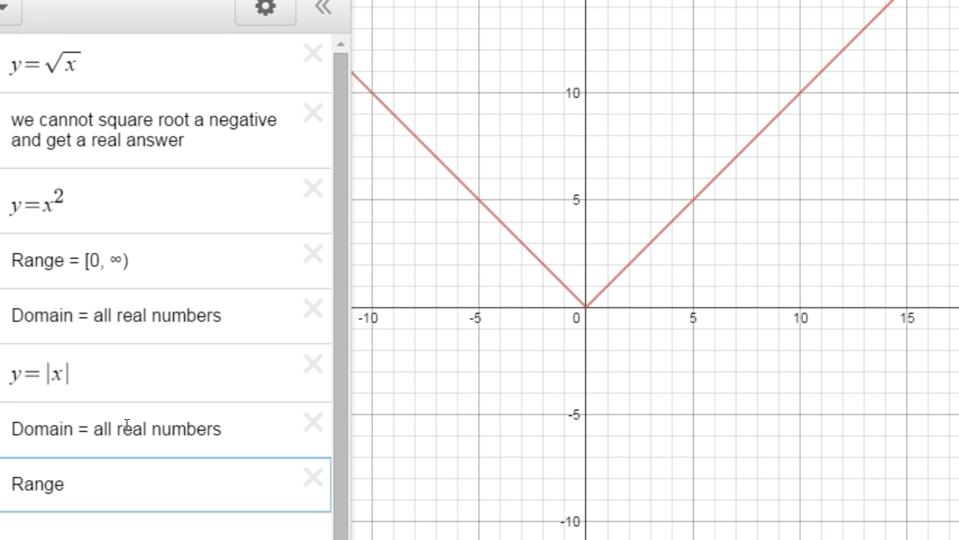
type(" {0, ∞")
left_click(75, 481)
key("BackSpace")
type("[")
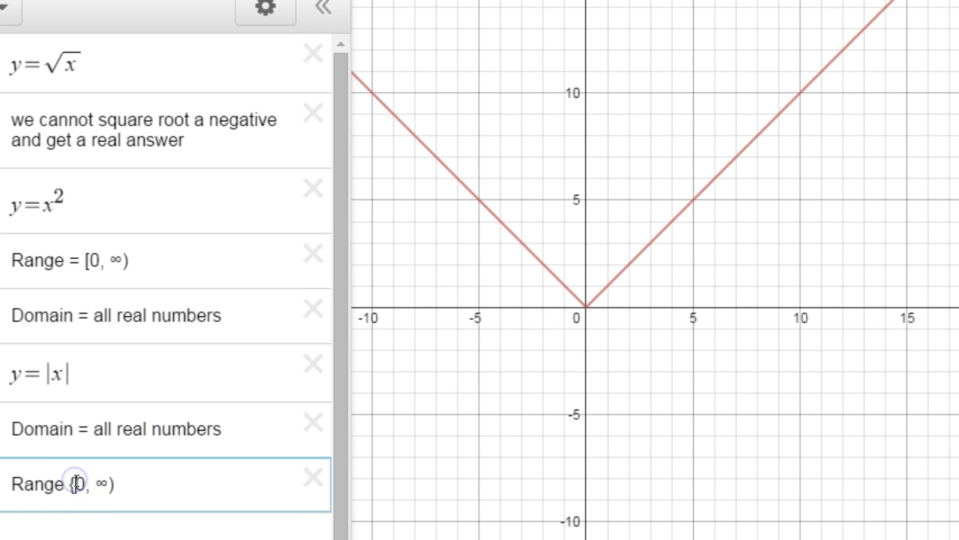
left_click(150, 489)
- Display only the square root curve and insert a note reading "Domain" directly beneath y = √x
left_click(17, 363)
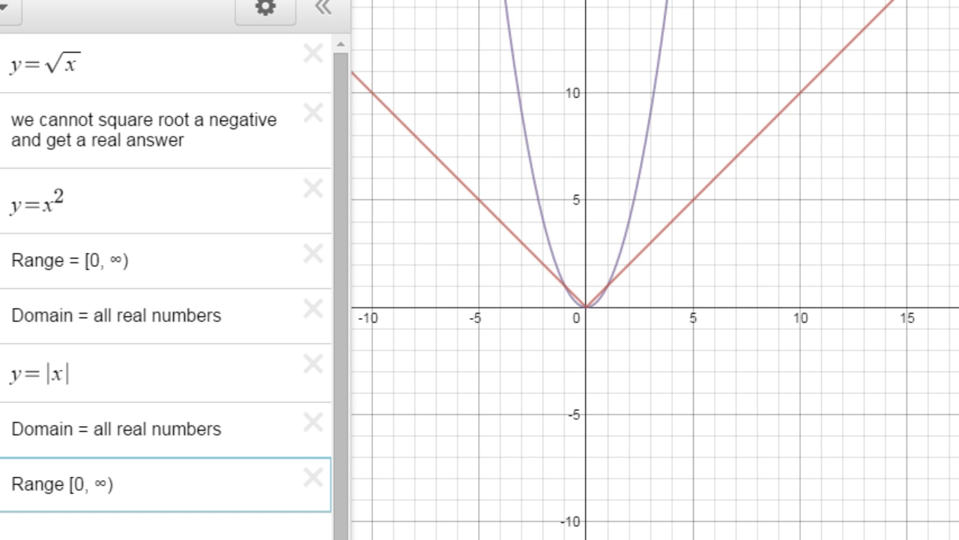
left_click(311, 229)
left_click(98, 71)
key("Return")
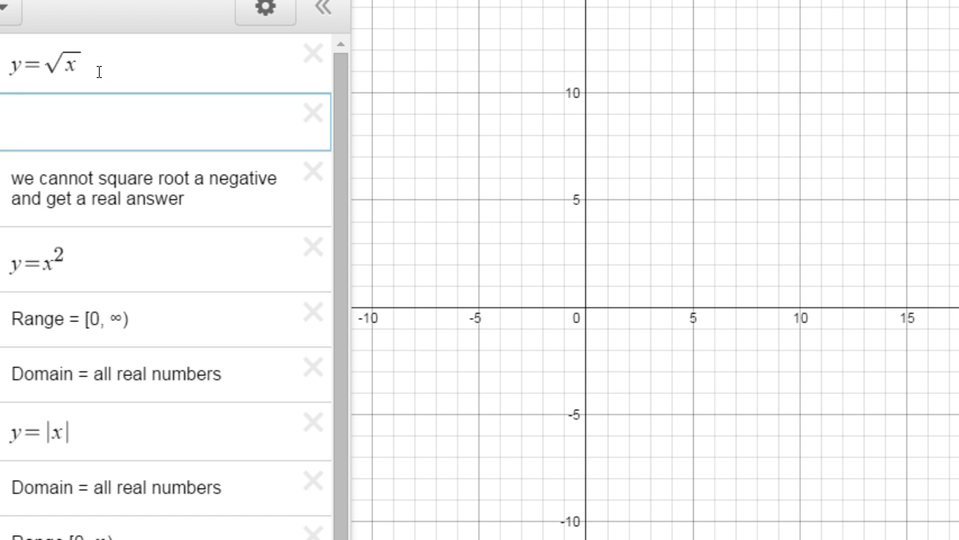
key("quotedbl")
type("Domain")
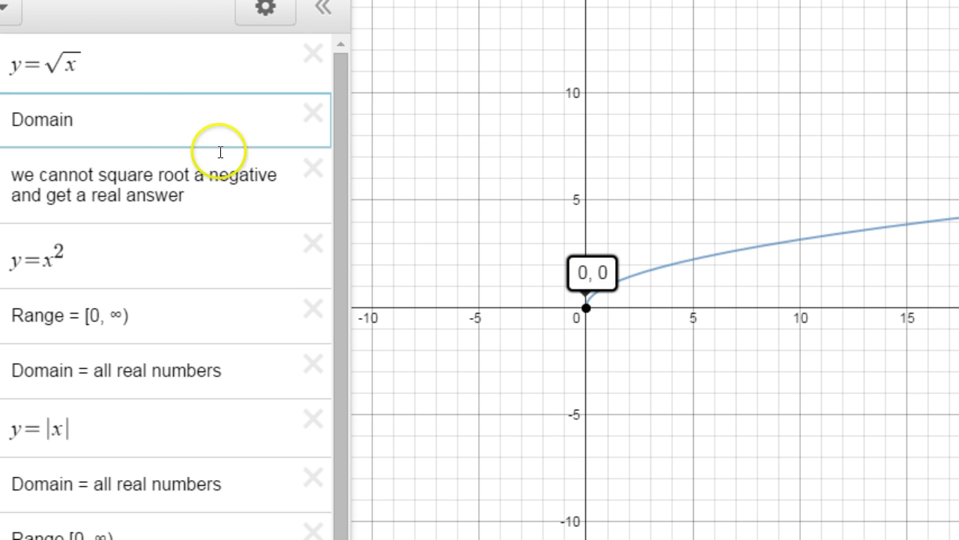
- Complete the domain note beneath y = √x with the interval [0, ∞)
left_click(128, 112)
type("{0, ∞")
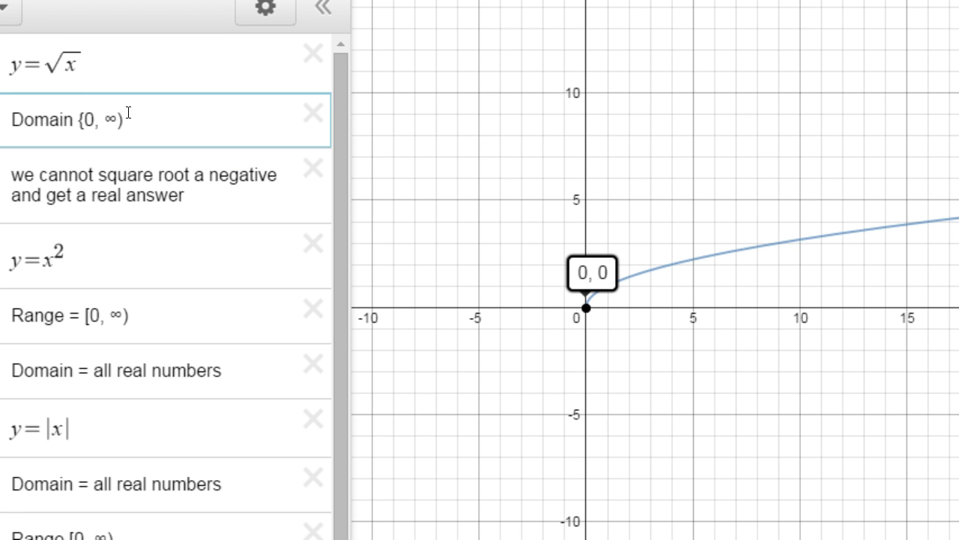
key("BackSpace")
type("[")
left_click(135, 124)
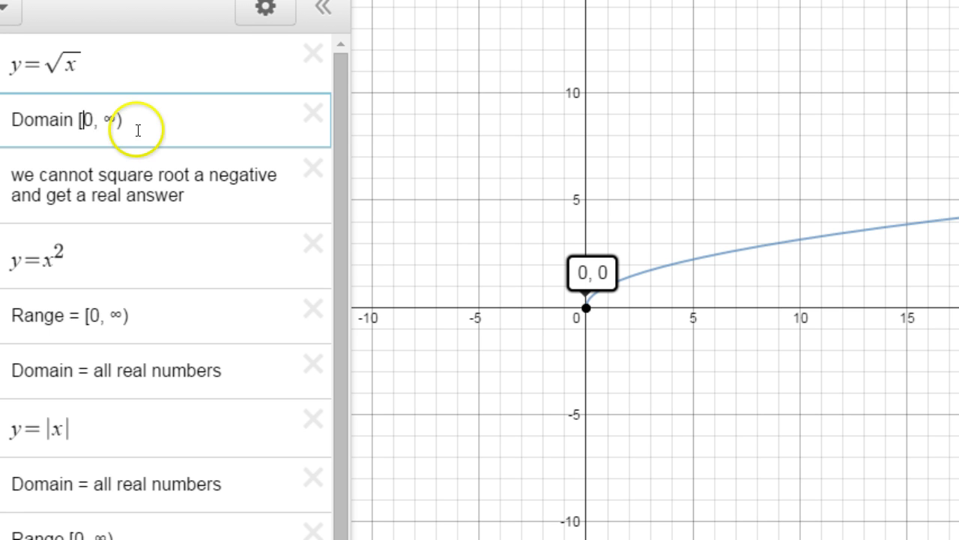
- Add a note beneath the square root function's domain note reading "Range [0, ∞)"
key("Return")
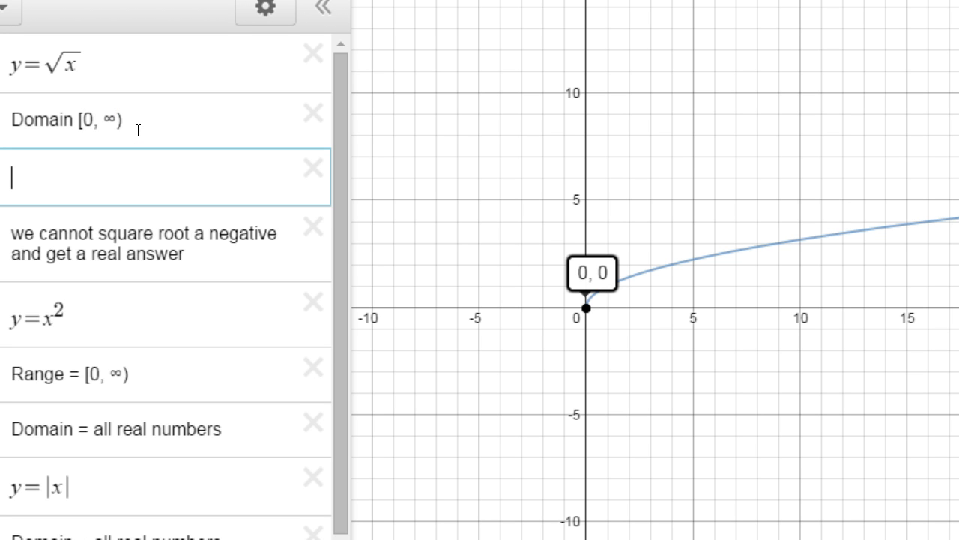
type("range")
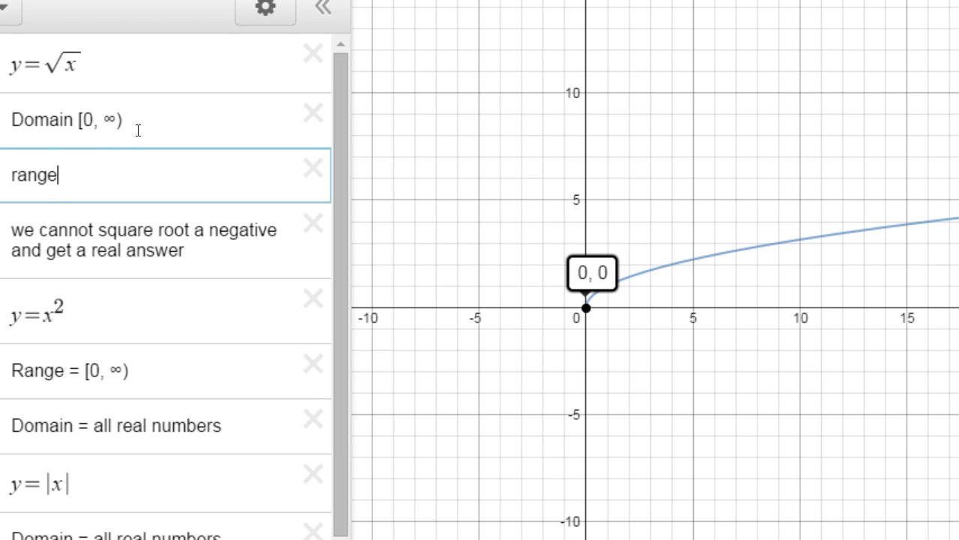
left_click(19, 173)
key("BackSpace")
type("R")
left_click(64, 174)
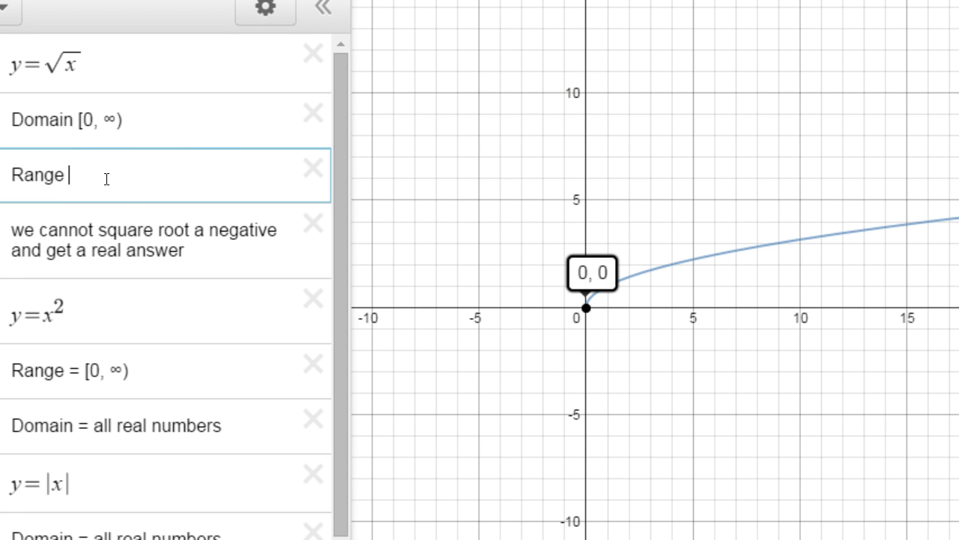
type("[0, ∞)")
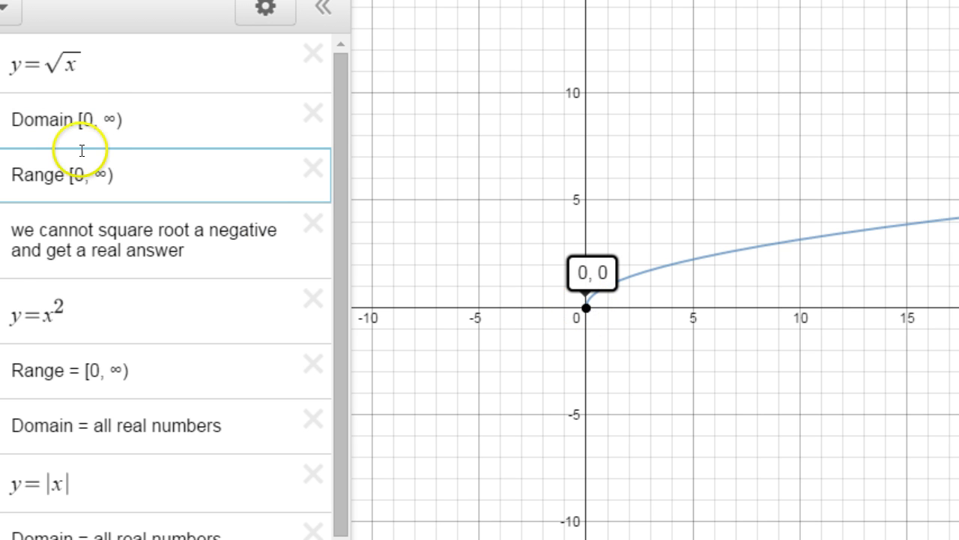
- Change the square root function to y = √(x+1) and set its domain note to [-1, ∞)
double_click(90, 120)
left_click(78, 63)
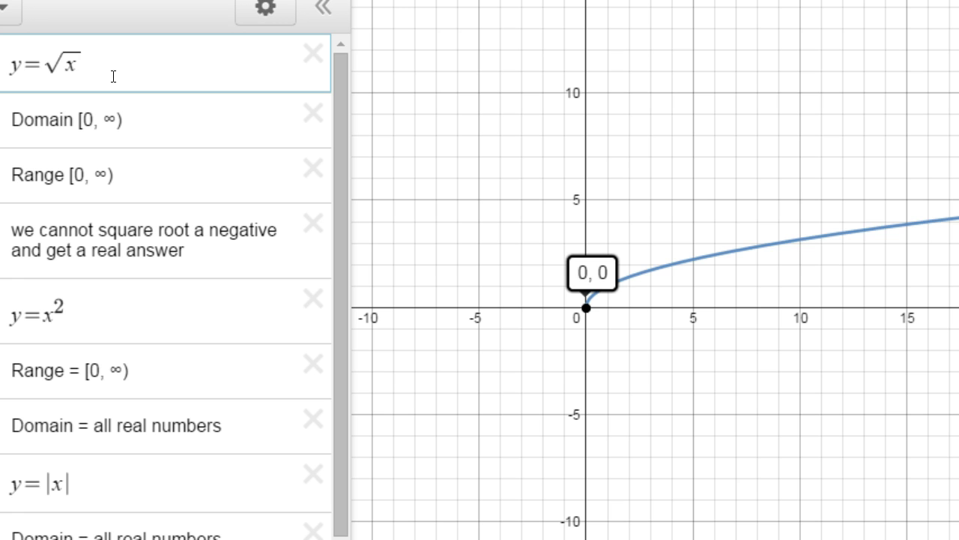
type("+1")
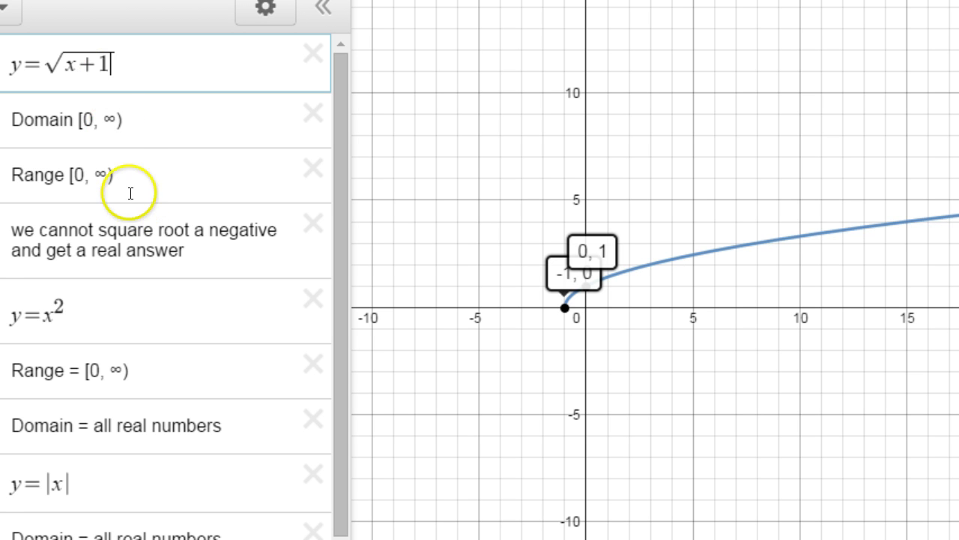
left_click(93, 121)
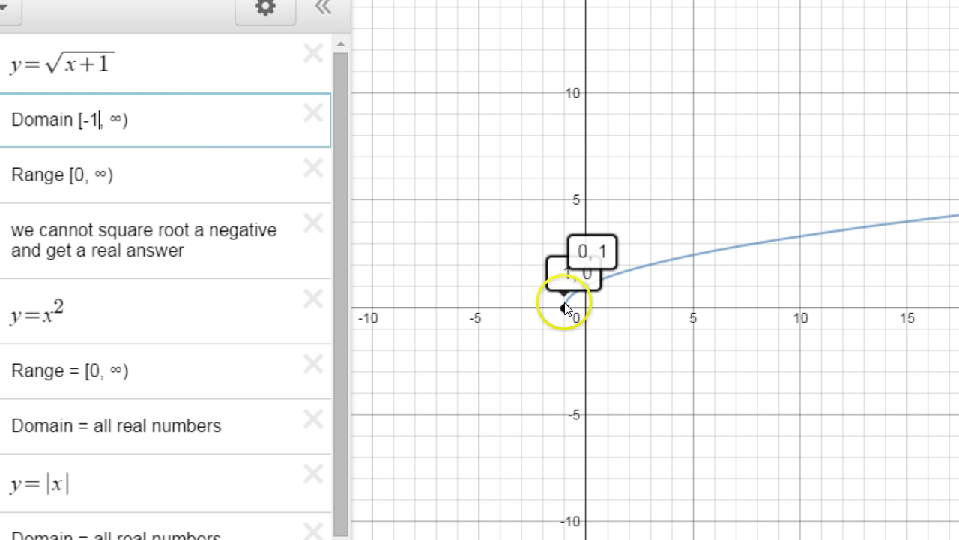
left_click(565, 307)
left_click(581, 282)
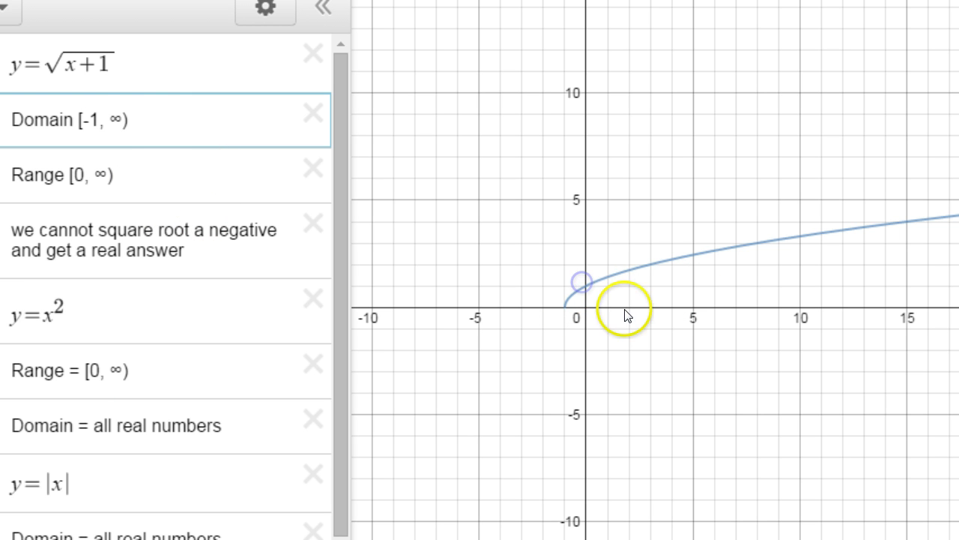
- Add 1 outside the radical to make y = √(x+1) + 1 and set its range note to [1, ∞)
left_click(143, 72)
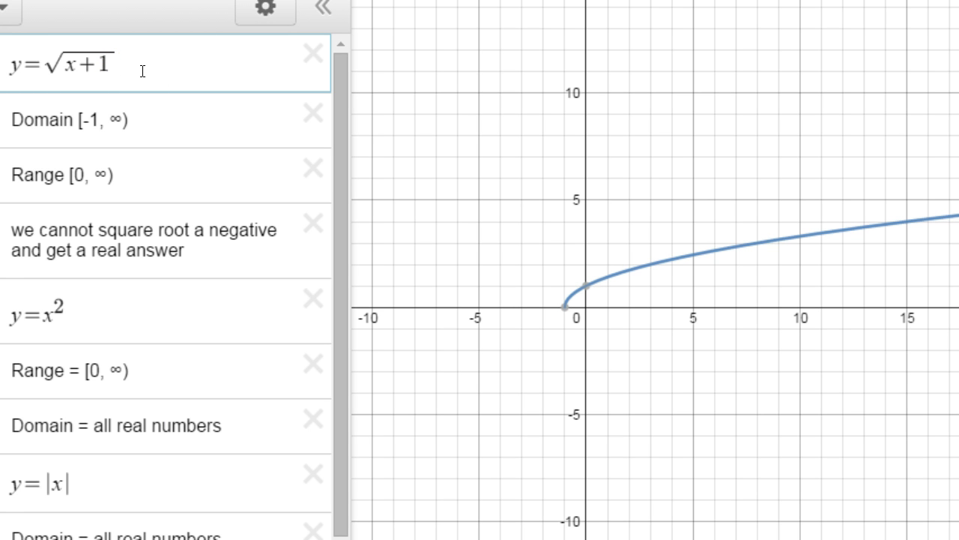
type("+1")
left_click(567, 285)
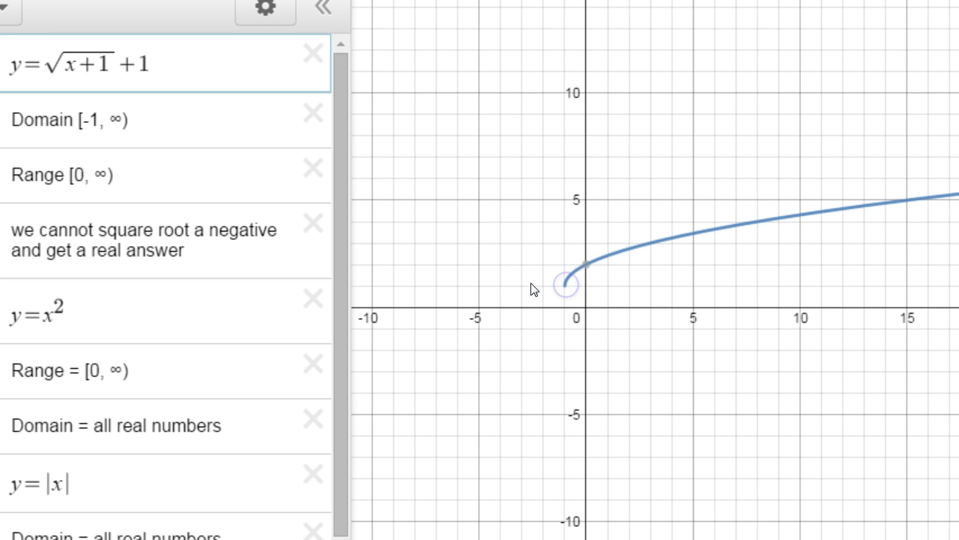
left_click(483, 313)
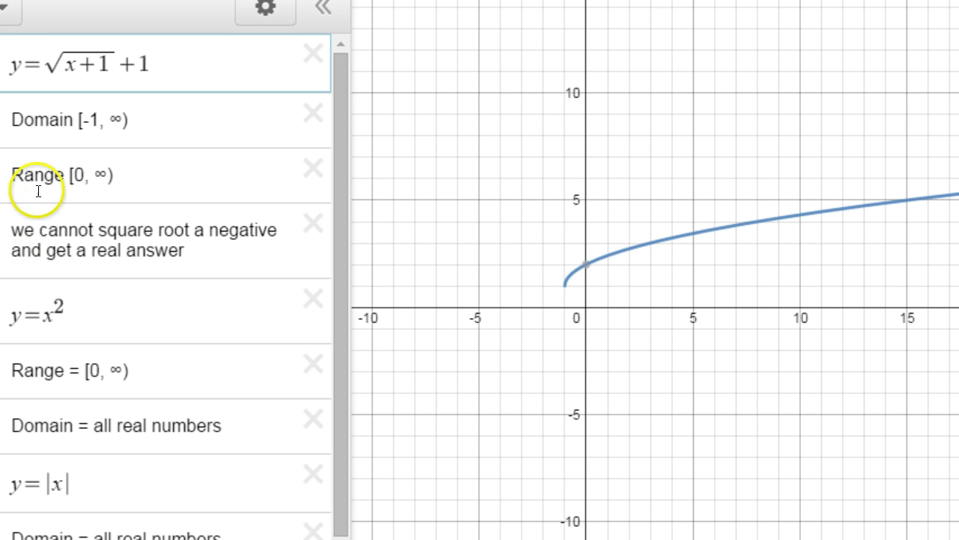
left_click(81, 176)
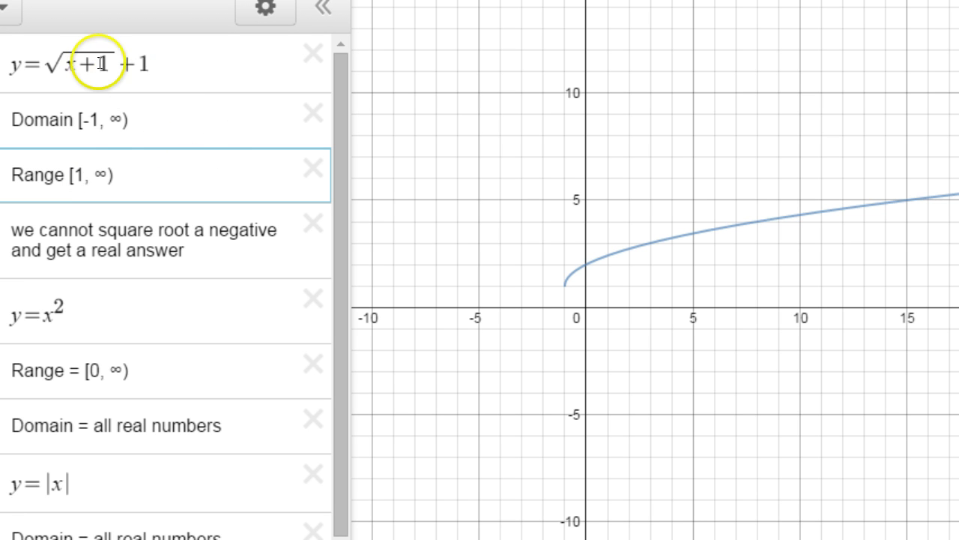
type("1")
- Compare the lower bound in the domain note with the constant under the radical
left_click_drag(98, 120, 81, 120)
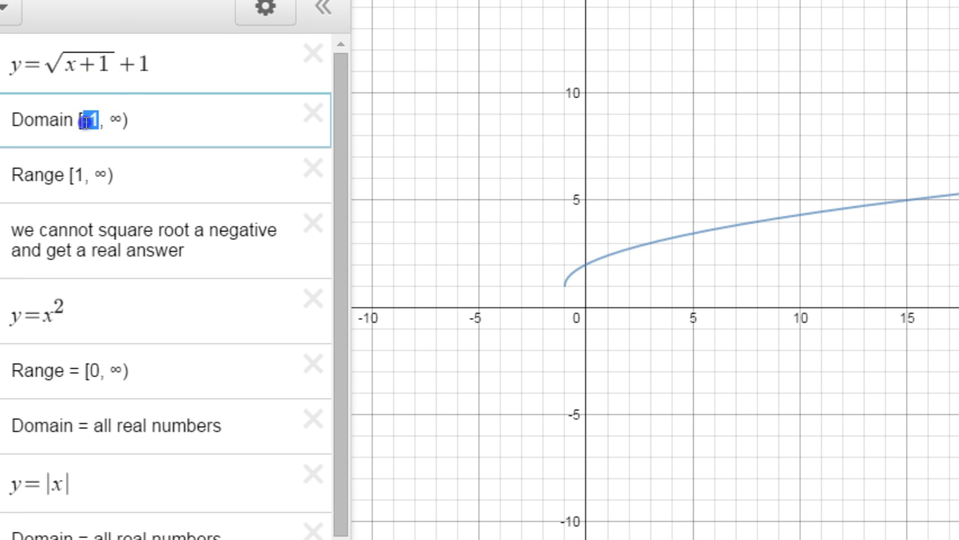
double_click(106, 64)
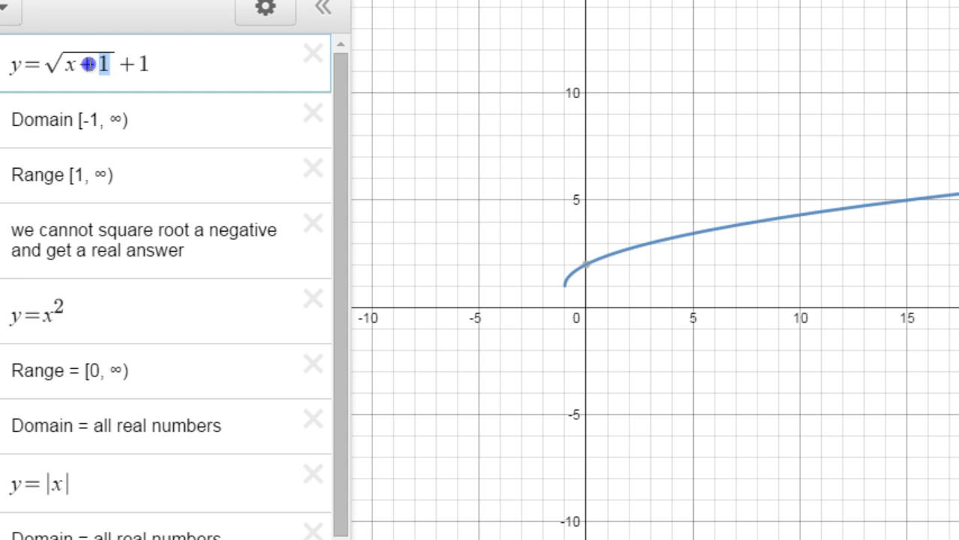
left_click_drag(81, 120, 101, 121)
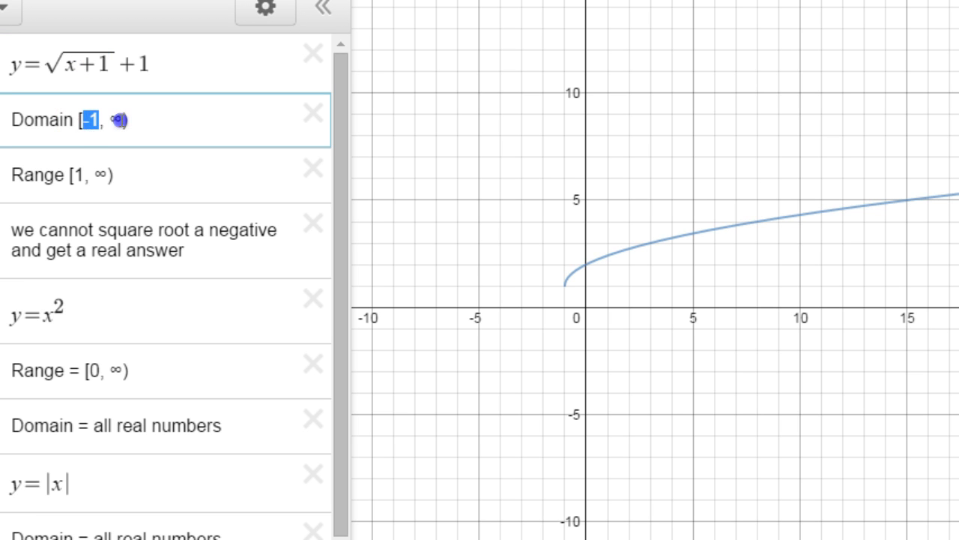
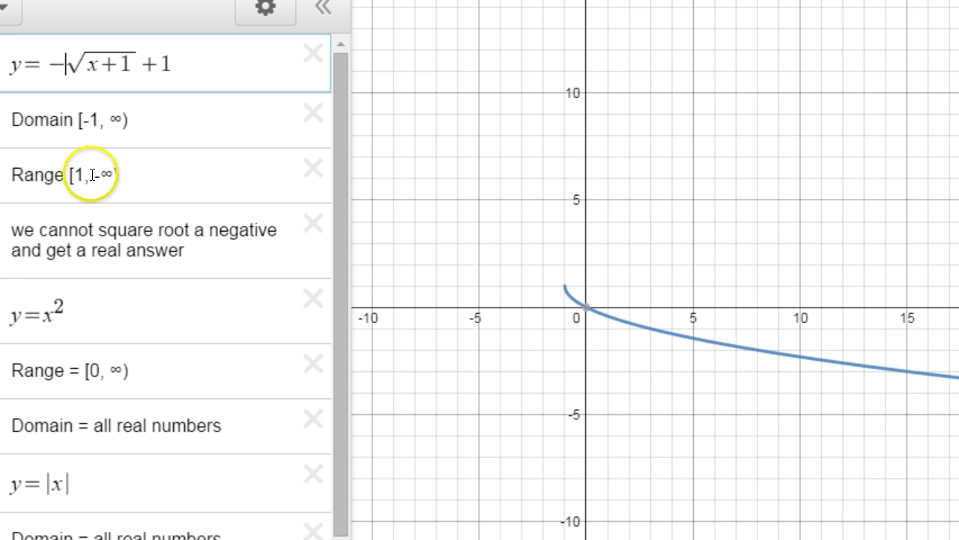
- Rewrite the range note of y = −√(x+1) + 1 as the interval (-∞, 1]
left_click_drag(88, 174, 68, 175)
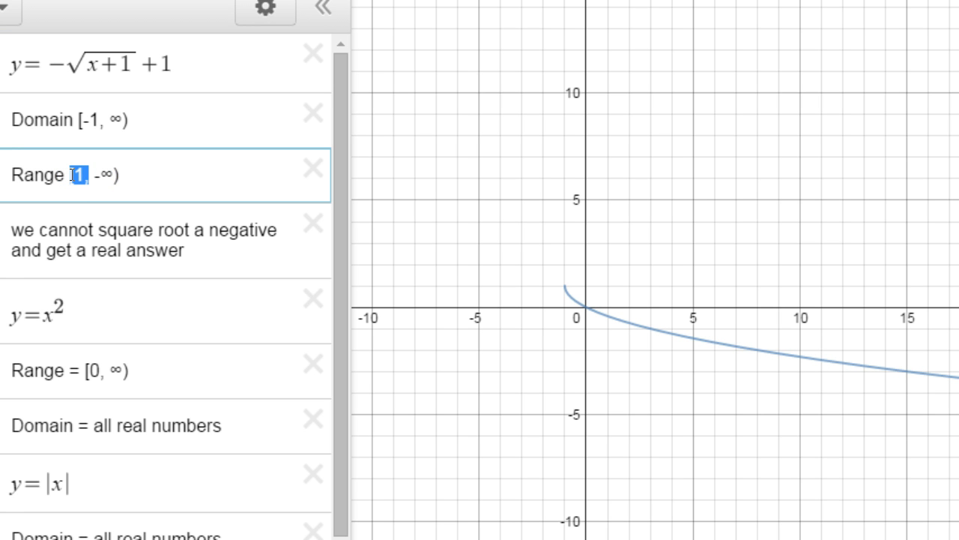
key("BackSpace")
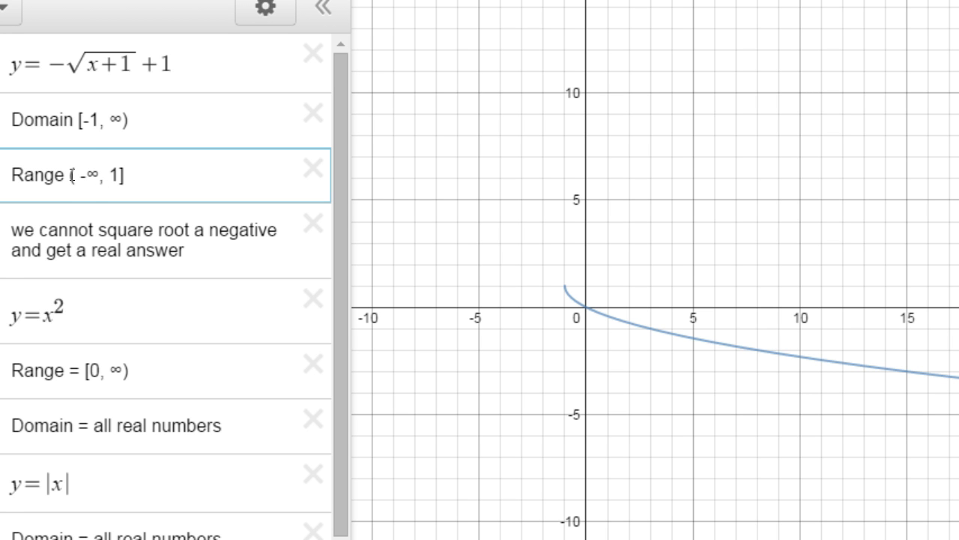
left_click(72, 176)
key("BackSpace")
type("(")
key("End")
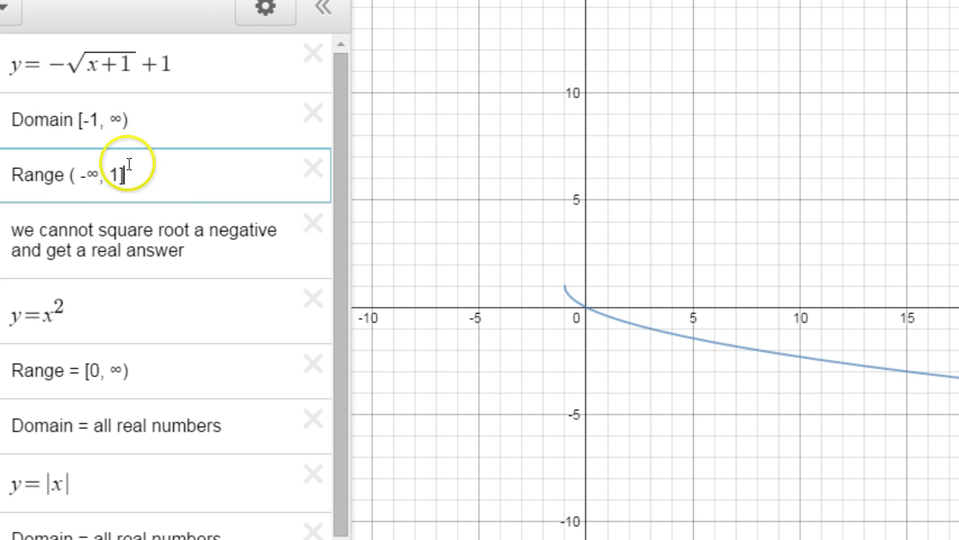
- Negate x under the radical to make y = −√(−x+1) + 1 and set its domain note to (-∞, 1]
left_click(92, 65)
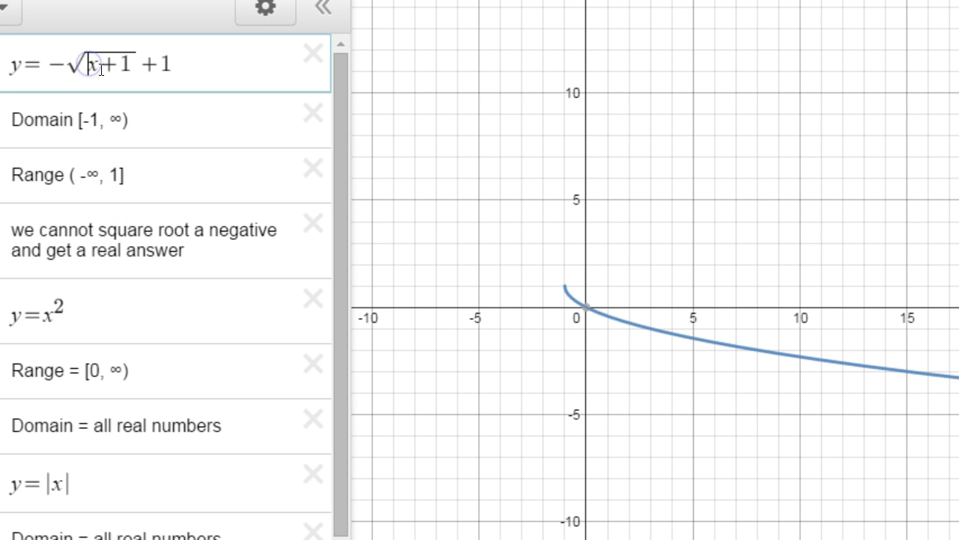
type("-")
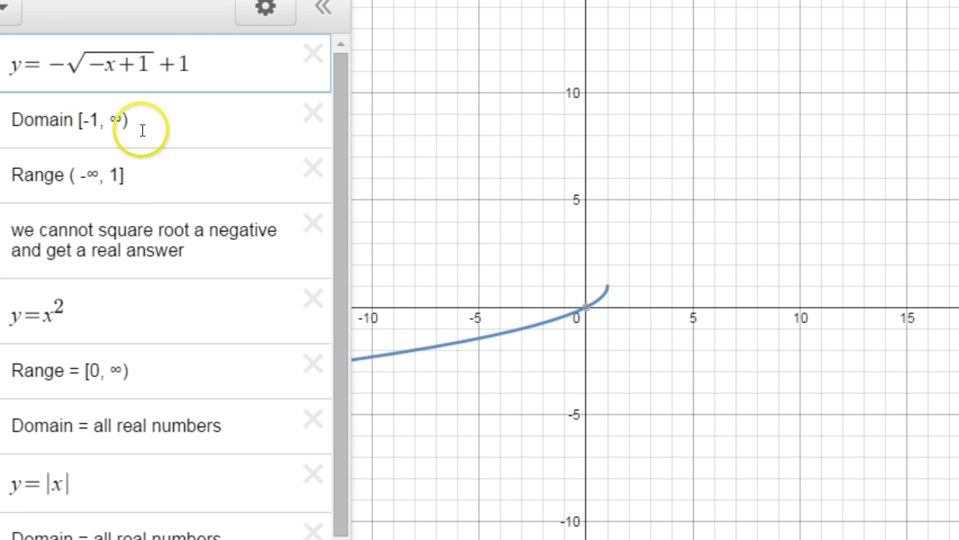
left_click(121, 120)
left_click_drag(123, 120, 79, 120)
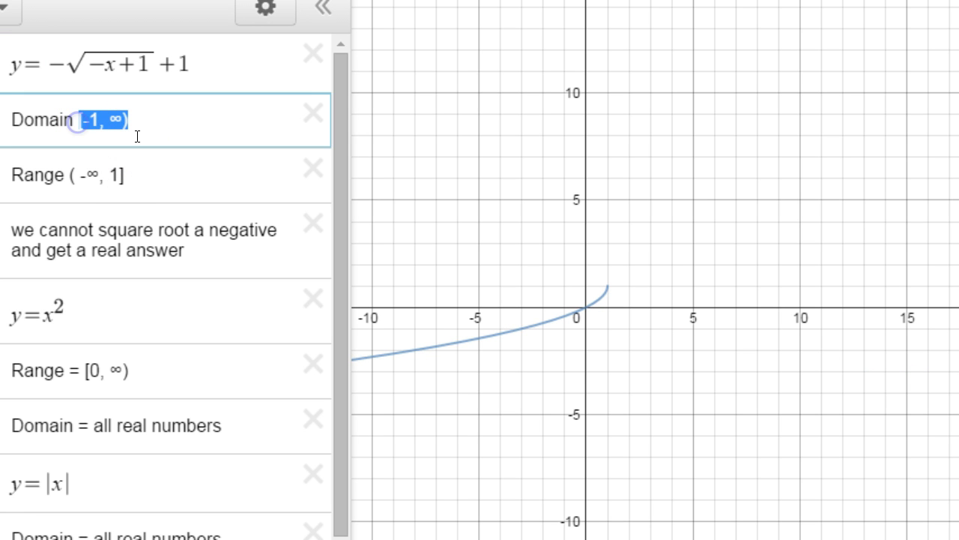
type("(")
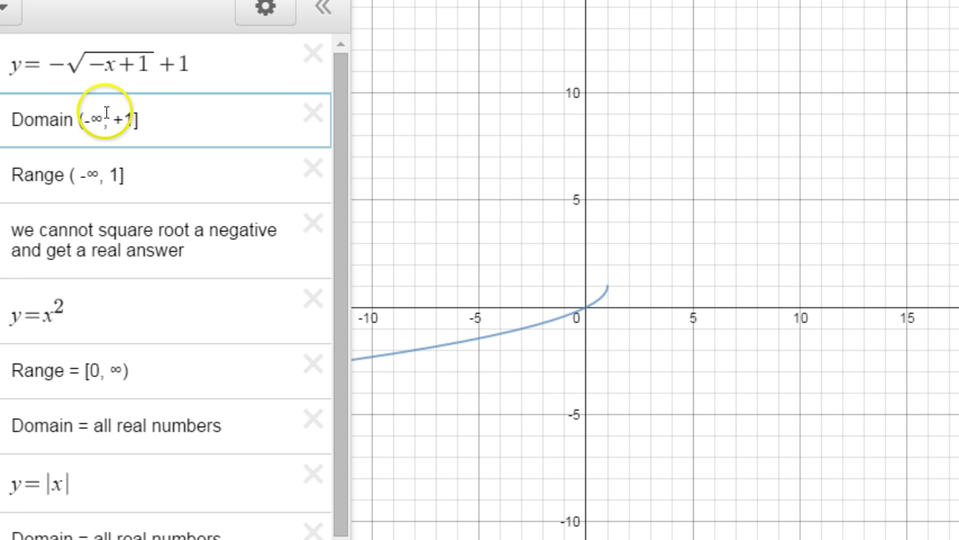
left_click(118, 121)
key("BackSpace")
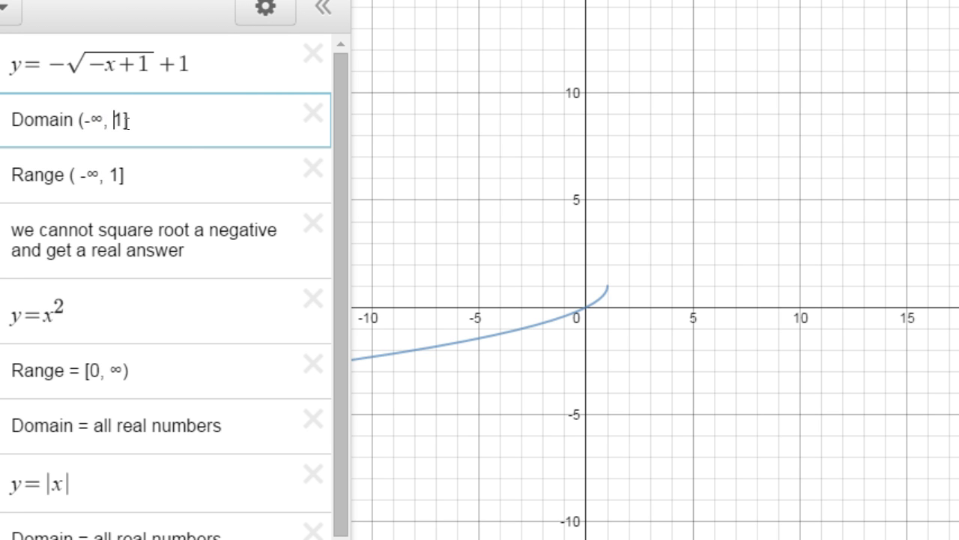
left_click(172, 128)
left_click(154, 133)
left_click(149, 132)
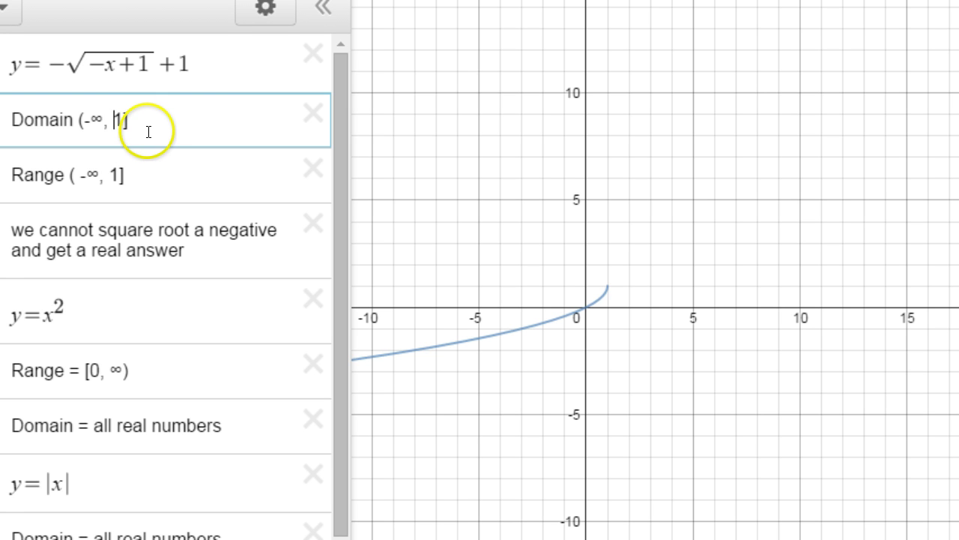
left_click(194, 143)
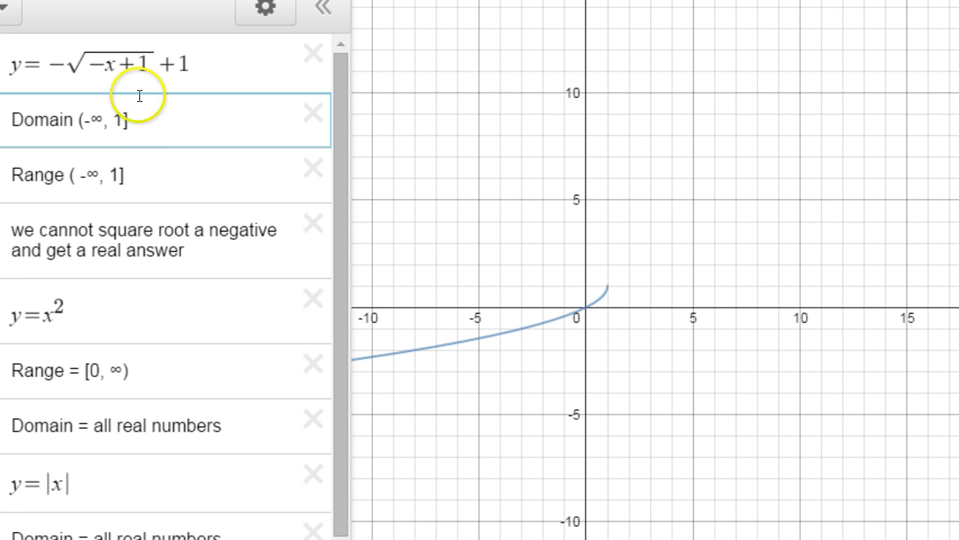
- Remove both negative signs so the function reads y = √(x+1) + 1
left_click(98, 63)
key("BackSpace")
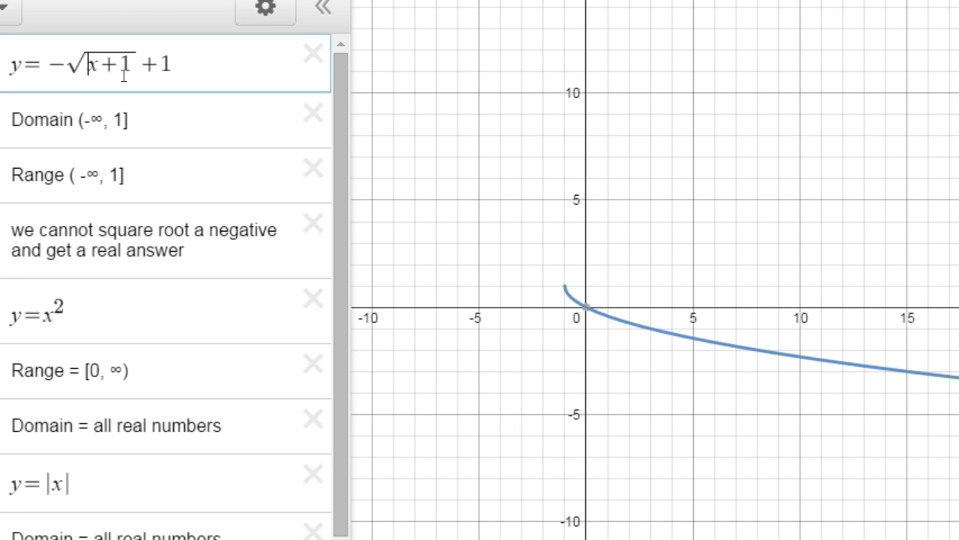
key("BackSpace")
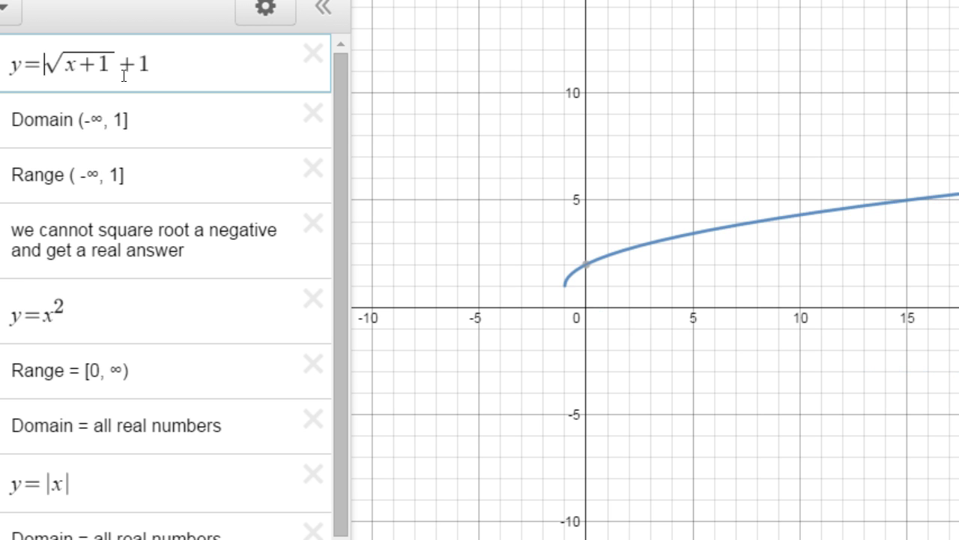
- Replace the intervals in the function's notes with inequalities, reading "Domain x ≥ -1" and "Range y ≥ 1"
left_click(107, 120)
left_click_drag(129, 120, 75, 121)
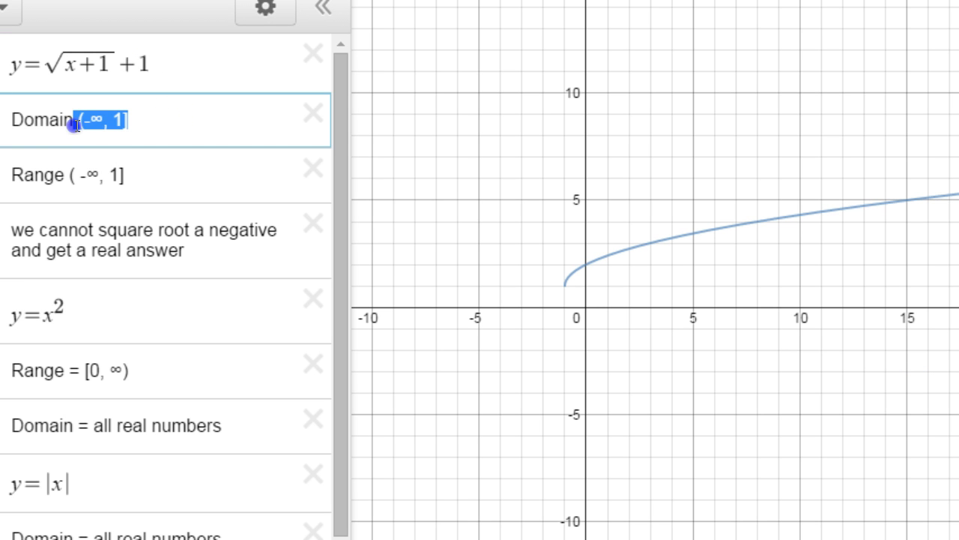
key("BackSpace")
left_click_drag(127, 175, 69, 179)
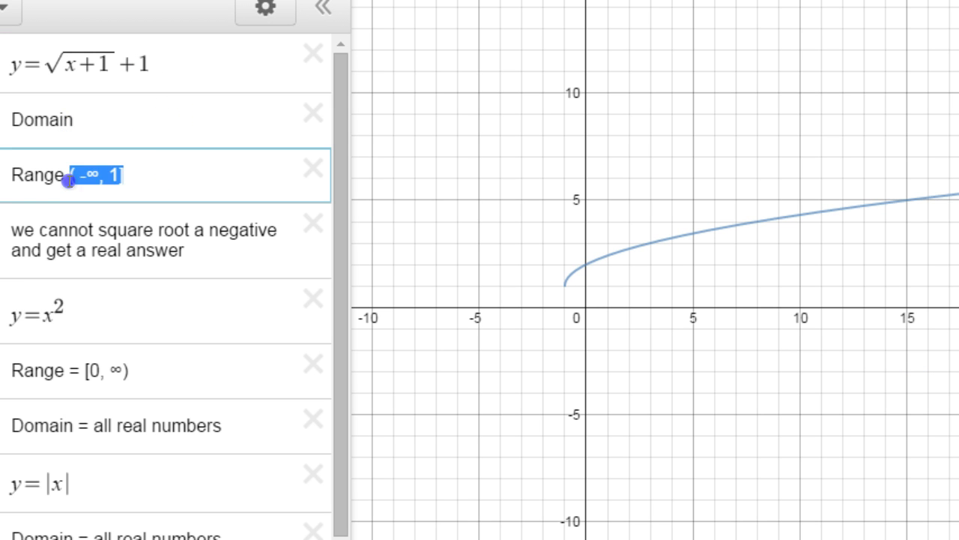
key("BackSpace")
left_click(104, 122)
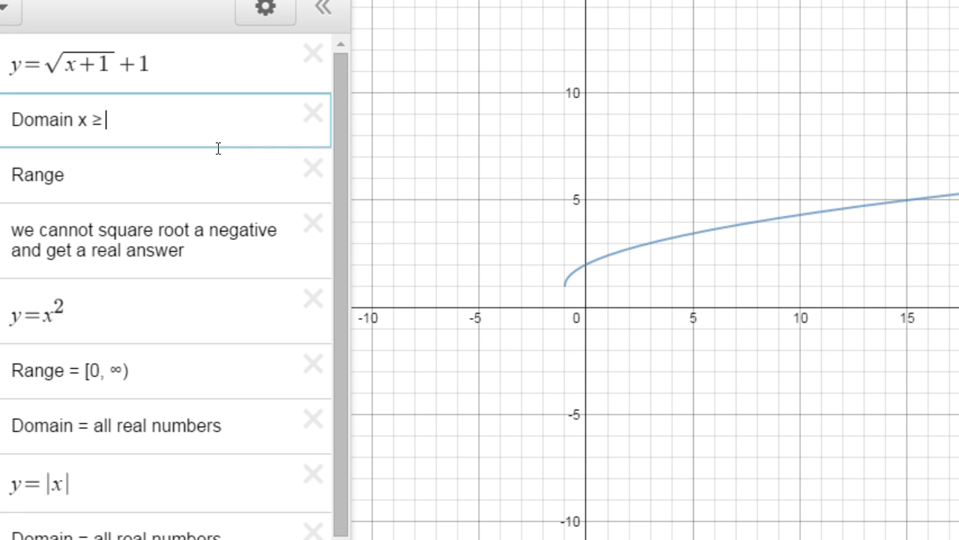
left_click(106, 176)
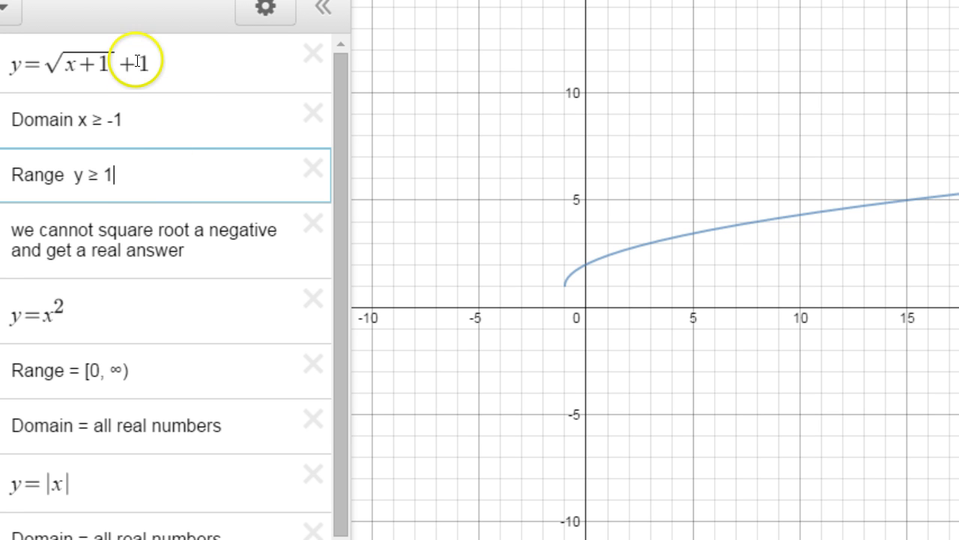
- Remove the +1 under the radical to make y = √x + 1 and set its domain note to x ≥ 0
left_click(108, 64)
key("BackSpace")
key("BackSpace")
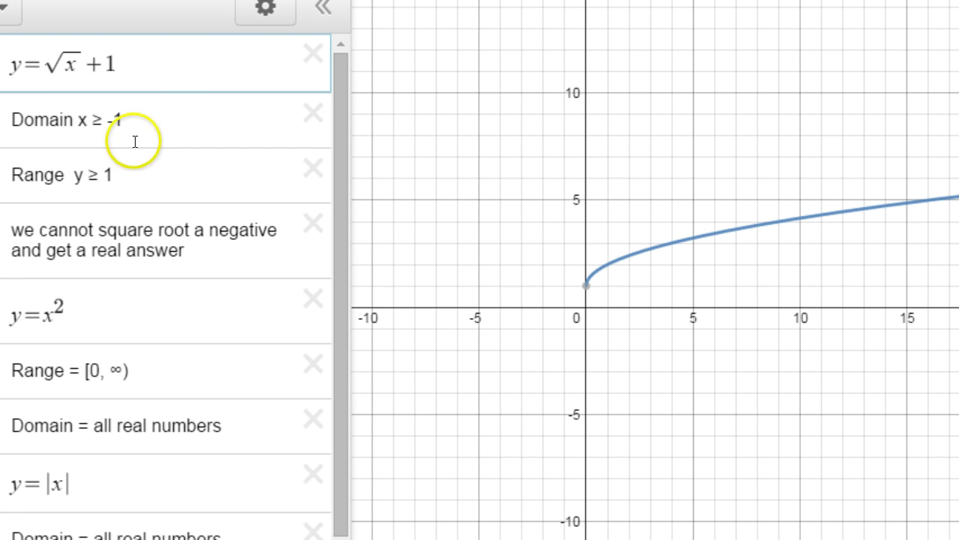
left_click(127, 118)
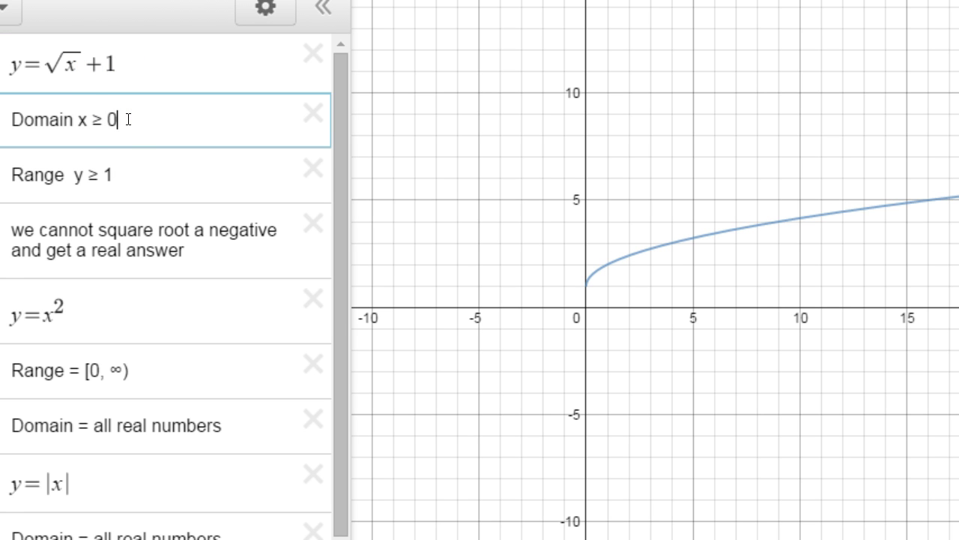
- Remove the +1 from the square root function to make y = √x and delete the number from its range note
left_click(117, 62)
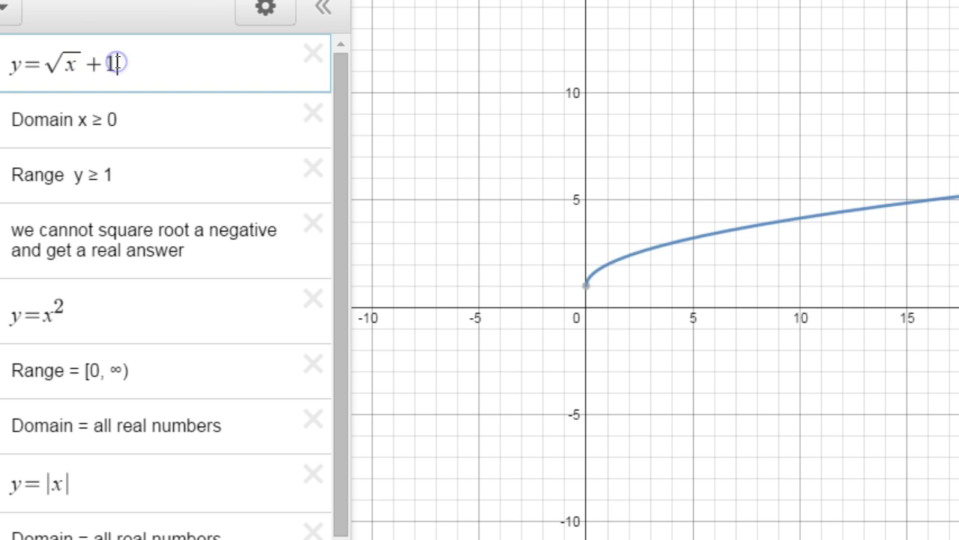
key("BackSpace")
key("BackSpace")
left_click(115, 168)
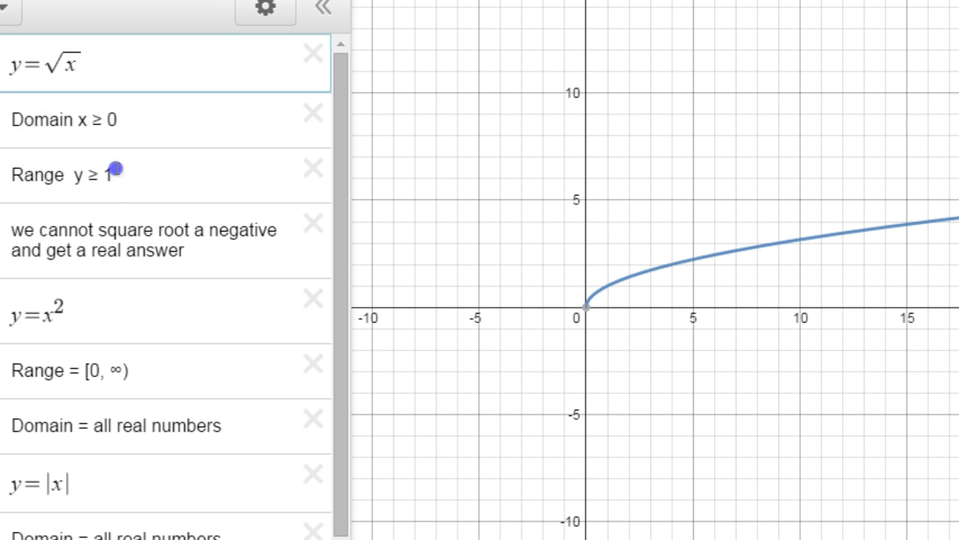
key("BackSpace")
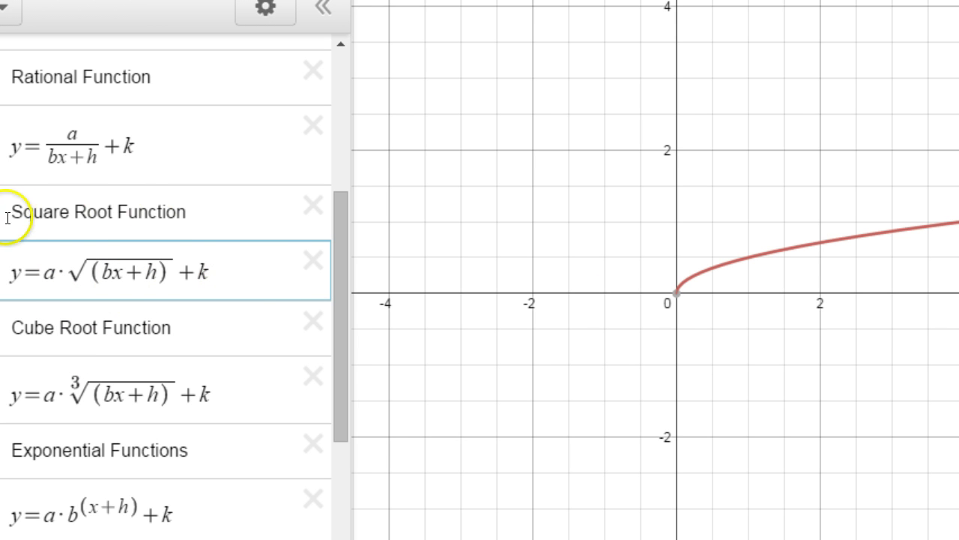
- Examine the parameters a, b, h and k in the general square root equation y = a·√(bx+h) + k
left_click_drag(42, 272, 69, 272)
left_click(103, 271)
left_click_drag(144, 273, 212, 274)
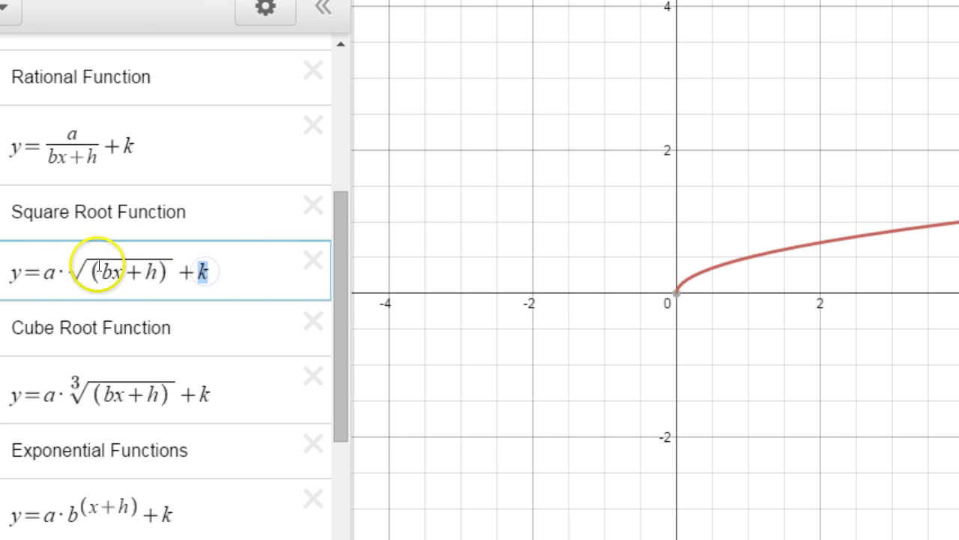
left_click_drag(145, 273, 210, 274)
left_click(192, 274)
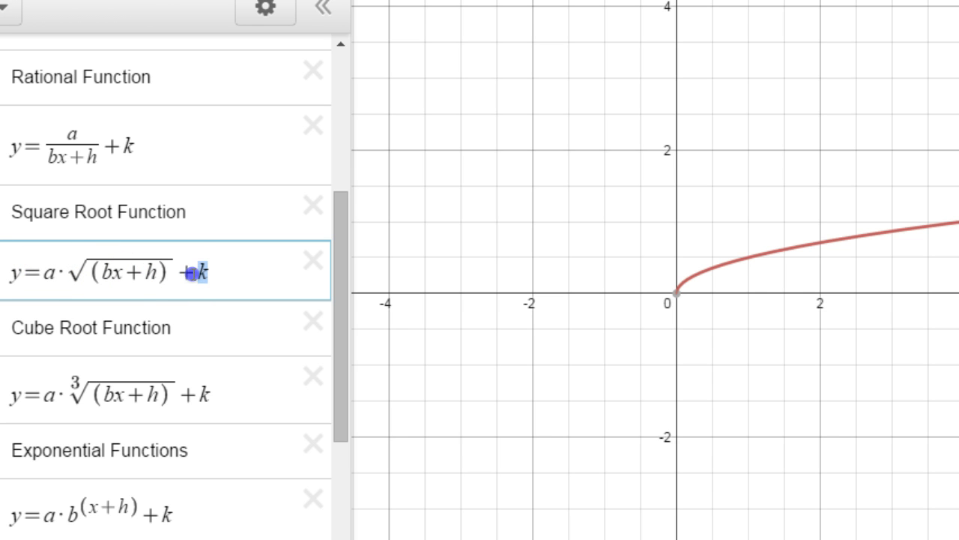
left_click_drag(59, 272, 97, 267)
left_click(154, 269)
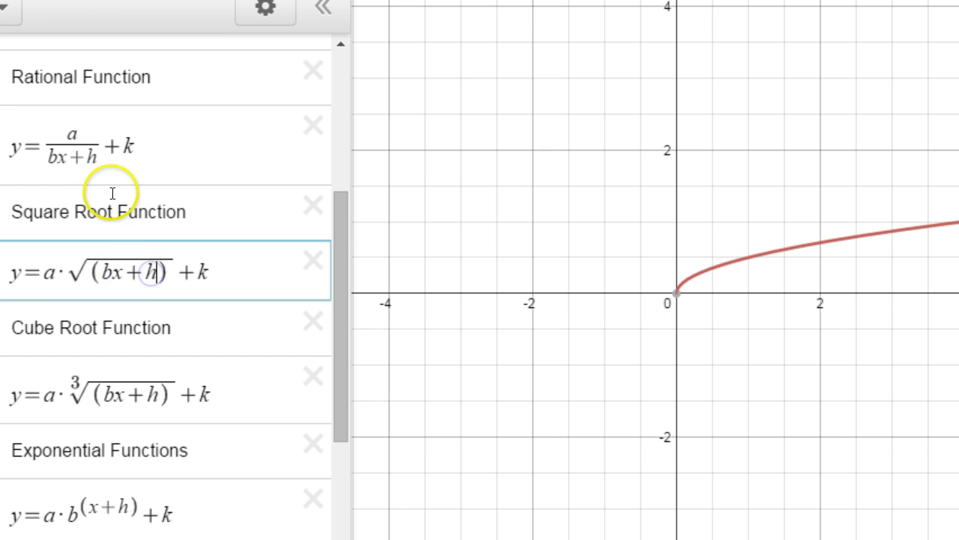
- Set the slider for a to 1
scroll(112, 194, "down", 5)
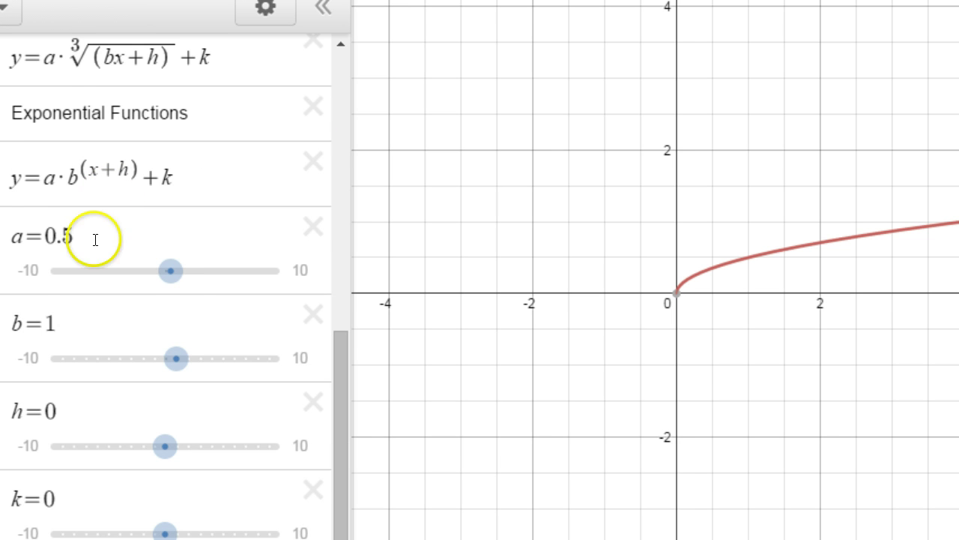
left_click_drag(170, 270, 176, 271)
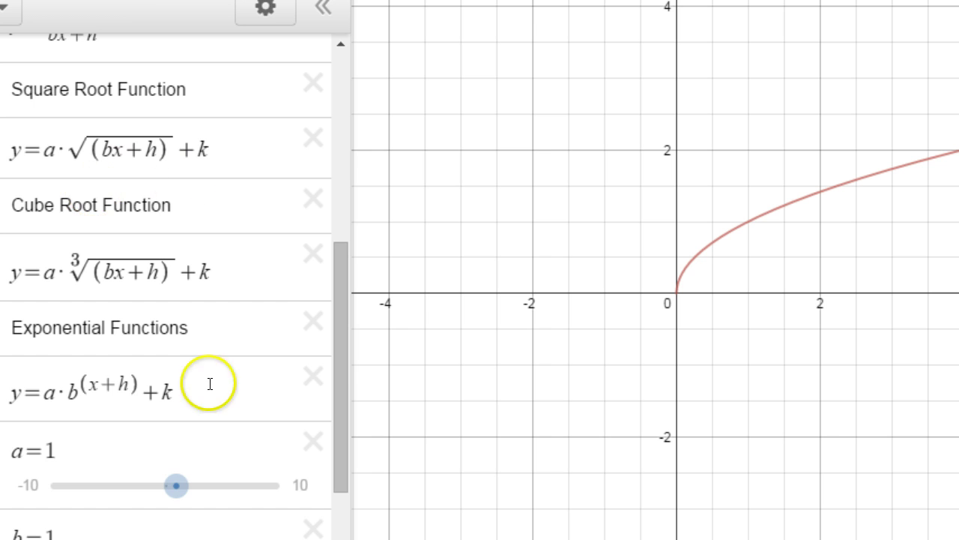
- Shift the square root graph horizontally by setting h to 1, compare it with the equation, and return h to 0
left_click_drag(341, 350, 340, 449)
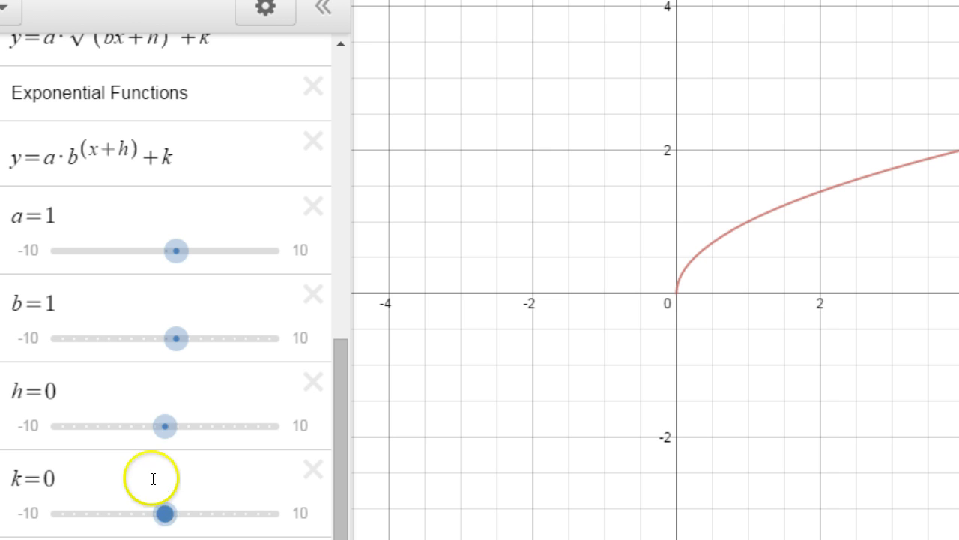
mouse_move(166, 425)
left_mouse_down()
mouse_move(212, 429)
mouse_move(180, 429)
left_mouse_up()
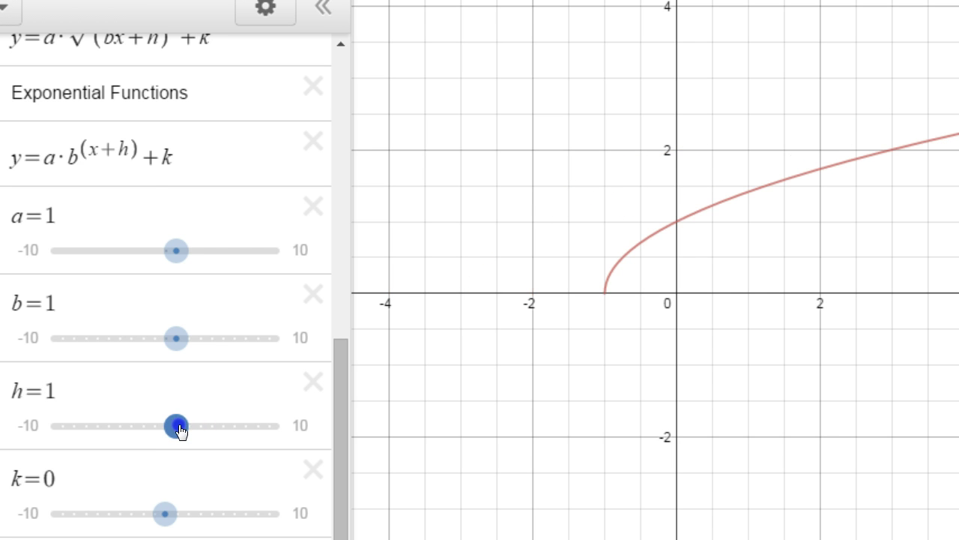
scroll(178, 187, "up", 5)
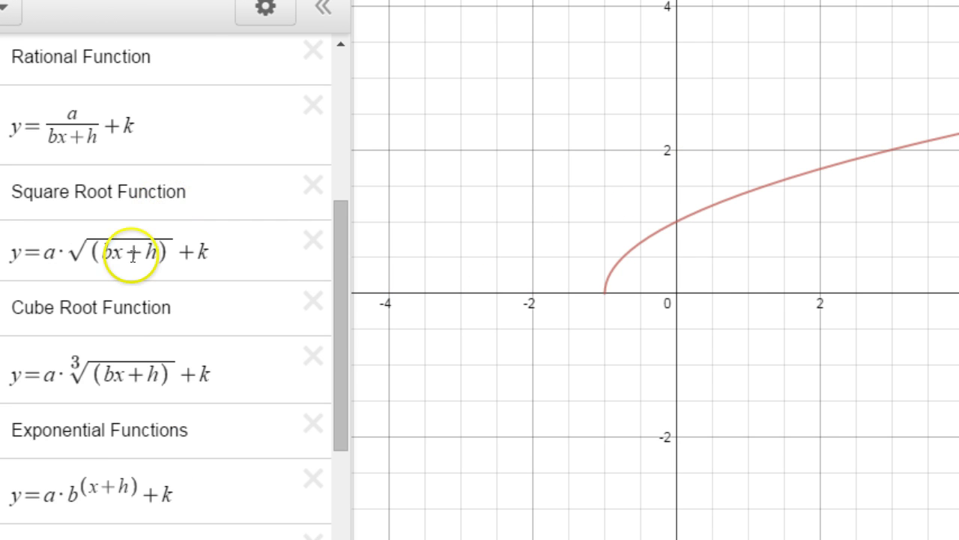
scroll(172, 332, "down", 5)
scroll(169, 332, "up", 2)
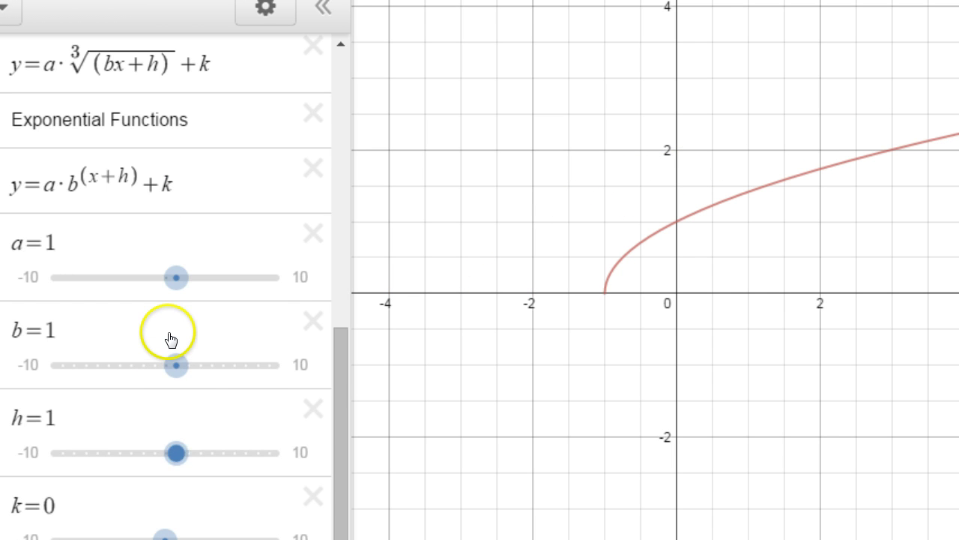
scroll(171, 403, "down", 3)
left_click(178, 340)
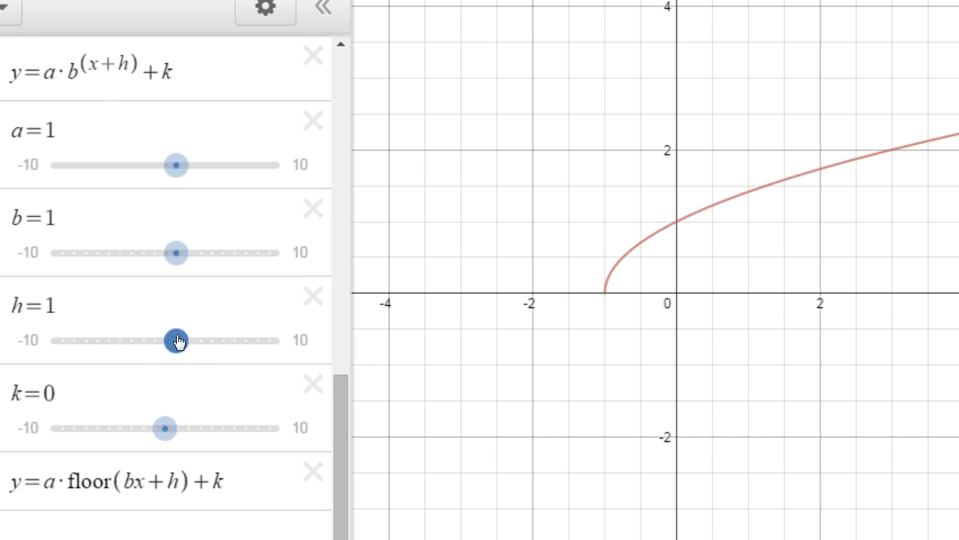
mouse_move(178, 342)
left_mouse_down()
mouse_move(212, 340)
mouse_move(132, 342)
mouse_move(166, 343)
left_mouse_up()
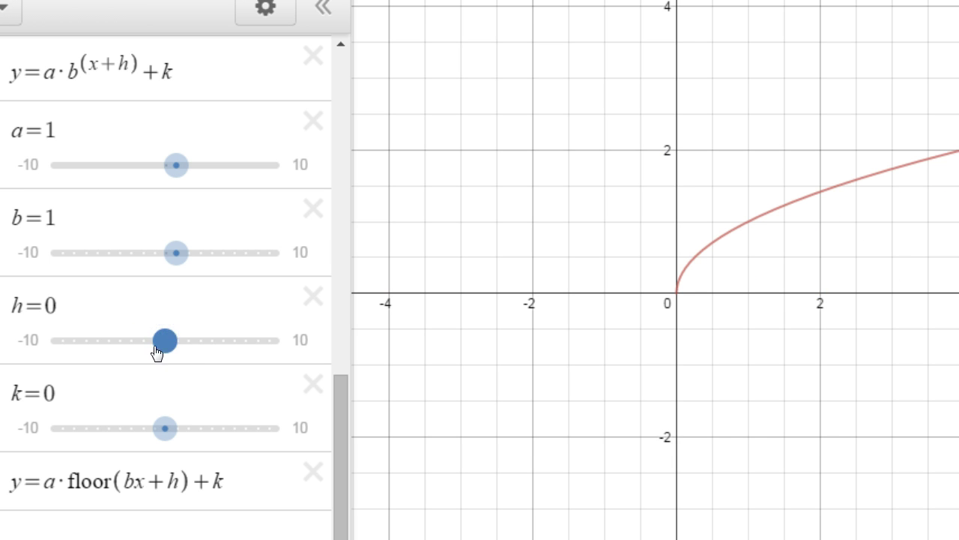
- Vary the k and a sliders in turn to test the square root graph, returning them to k = 0 and a = 1
left_click(166, 426)
mouse_move(166, 429)
left_mouse_down()
mouse_move(201, 429)
mouse_move(124, 427)
mouse_move(165, 425)
left_mouse_up()
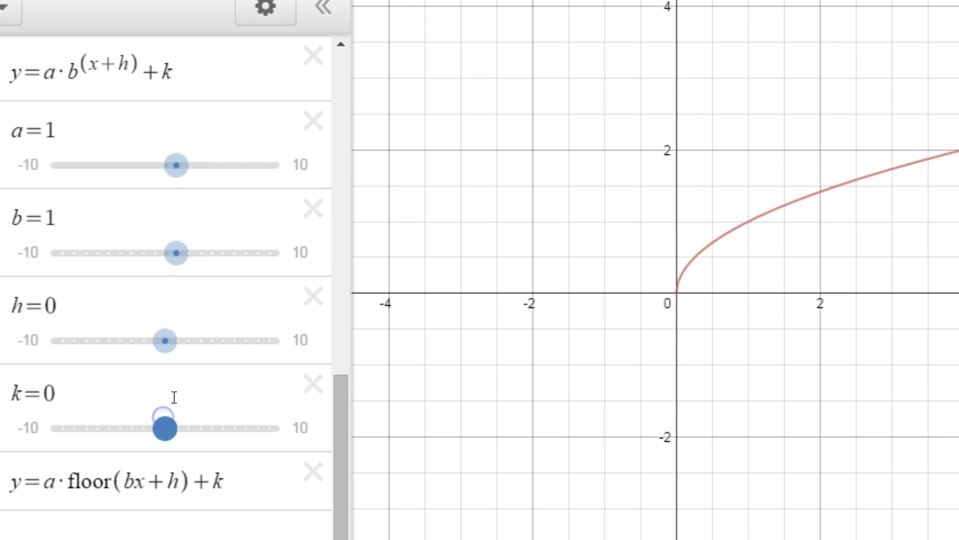
left_click(176, 166)
mouse_move(176, 167)
left_mouse_down()
mouse_move(198, 170)
mouse_move(132, 165)
mouse_move(178, 164)
left_mouse_up()
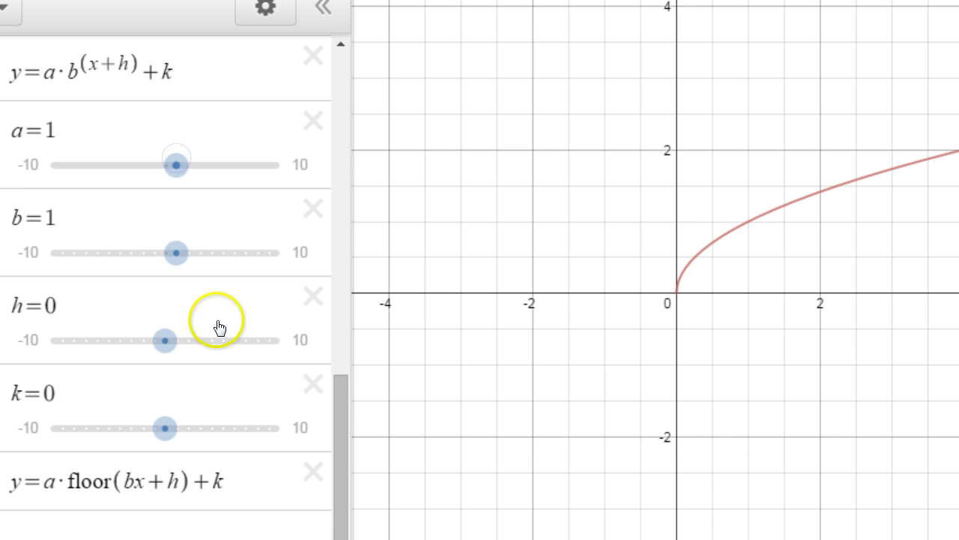
left_click_drag(336, 445, 330, 268)
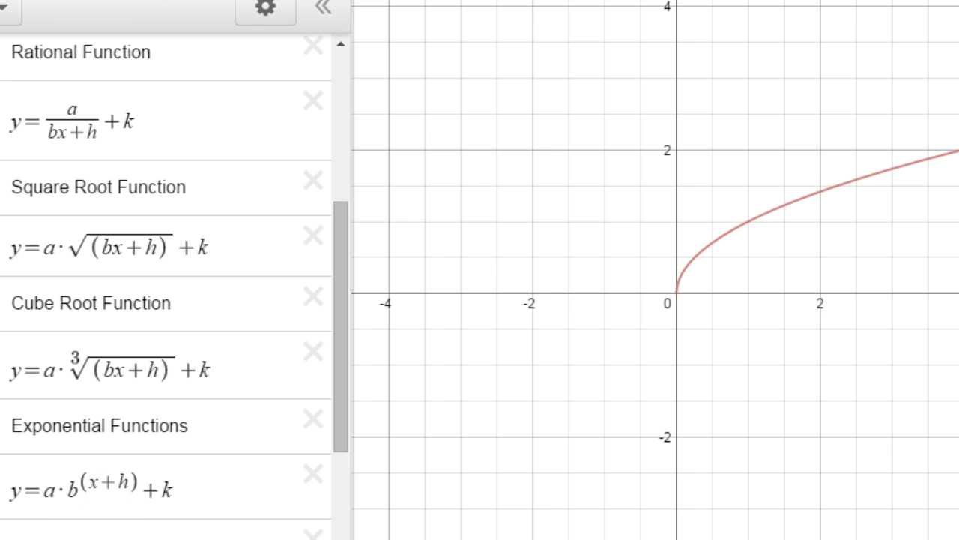
- Switch to the whiteboard notes and write the green example equation "y = -3√ x - 5" below the general formulas
left_click(172, 264)
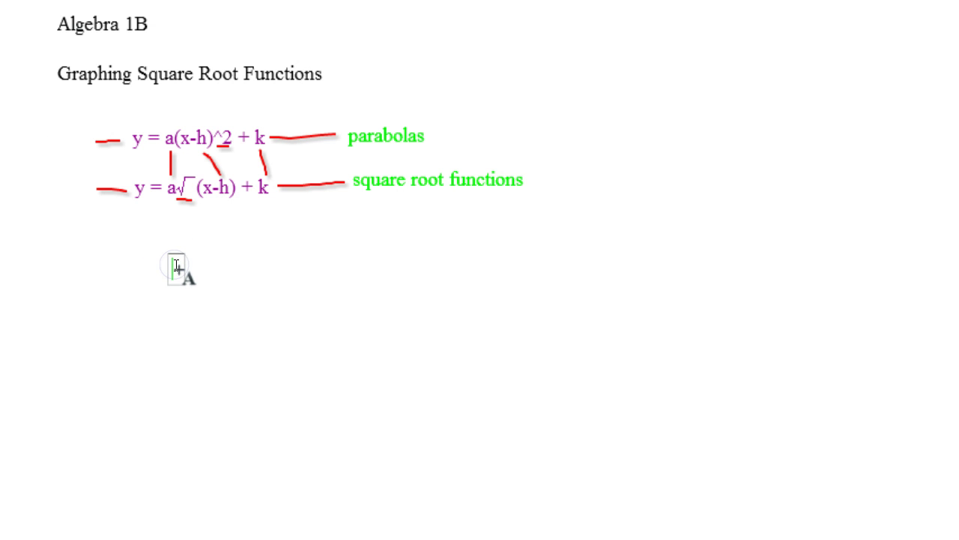
type("y =")
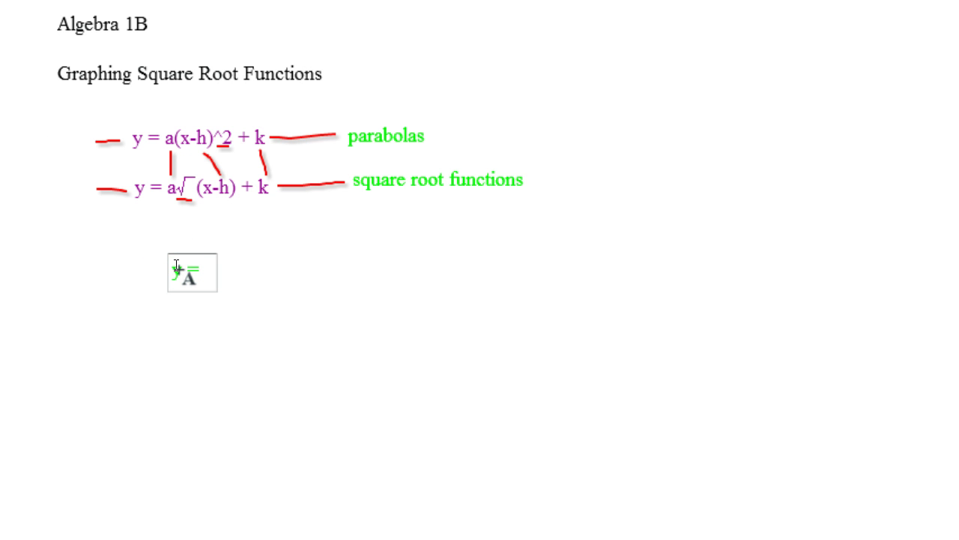
type(" -3√ ")
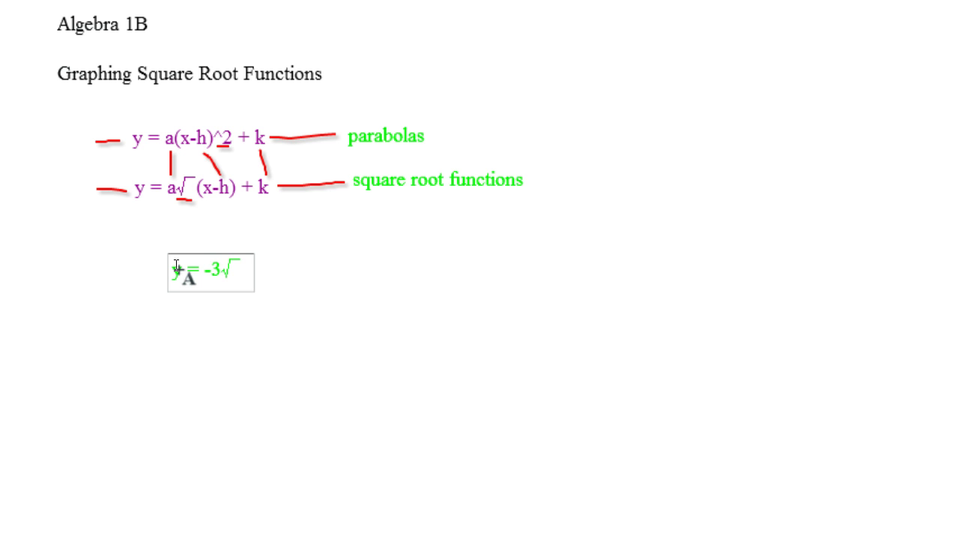
type("x - 5")
left_click(220, 348)
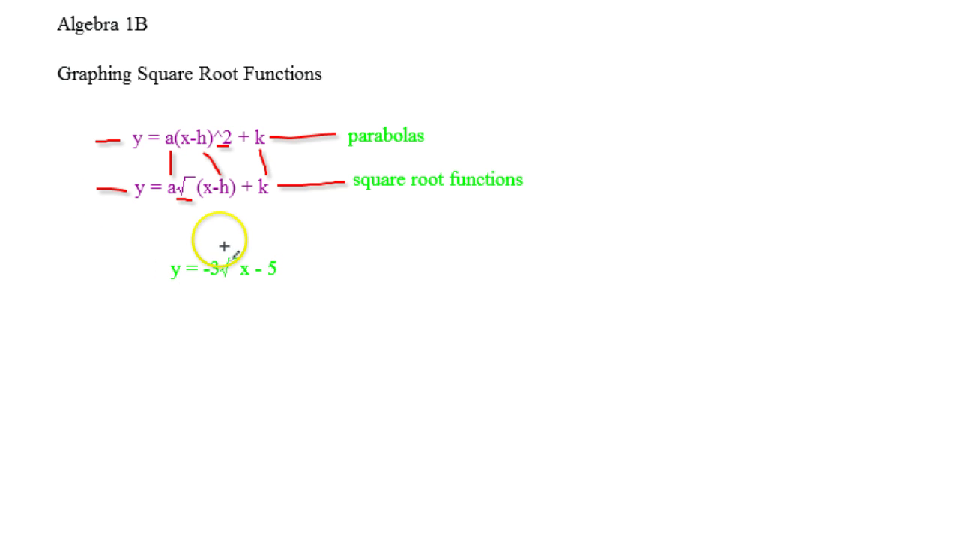
- Draw a short red stroke above the example's radical, underline -3 in red, and start a text box beneath it
left_click_drag(223, 238, 229, 251)
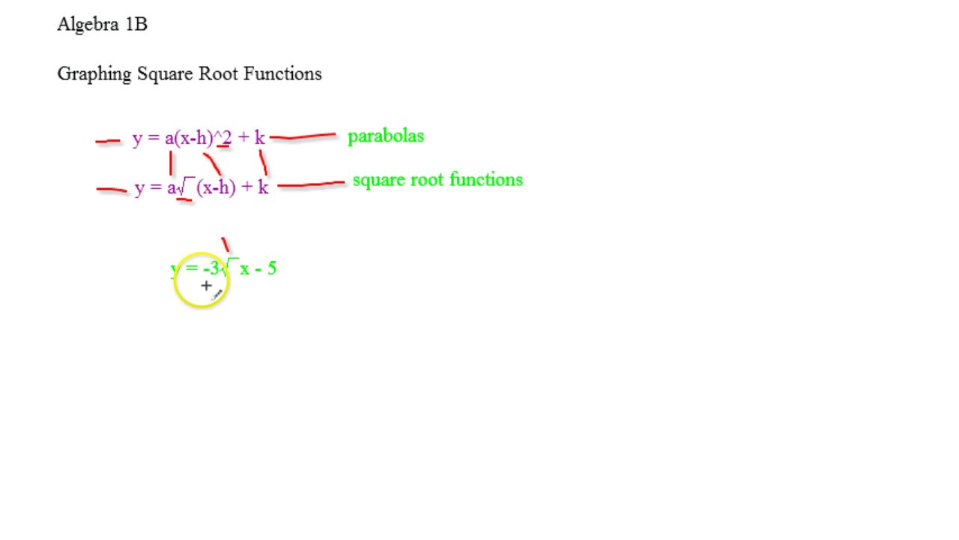
left_click_drag(204, 282, 216, 284)
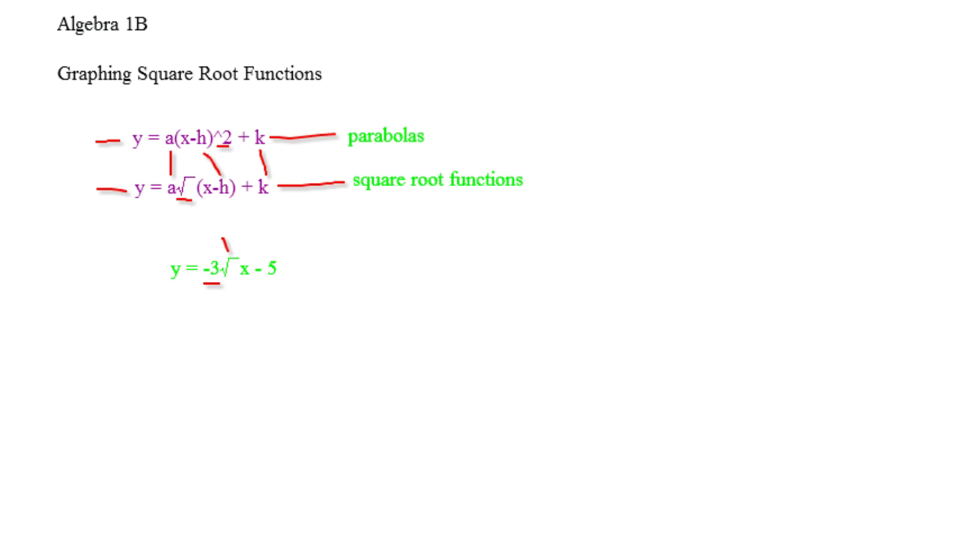
left_click(201, 303)
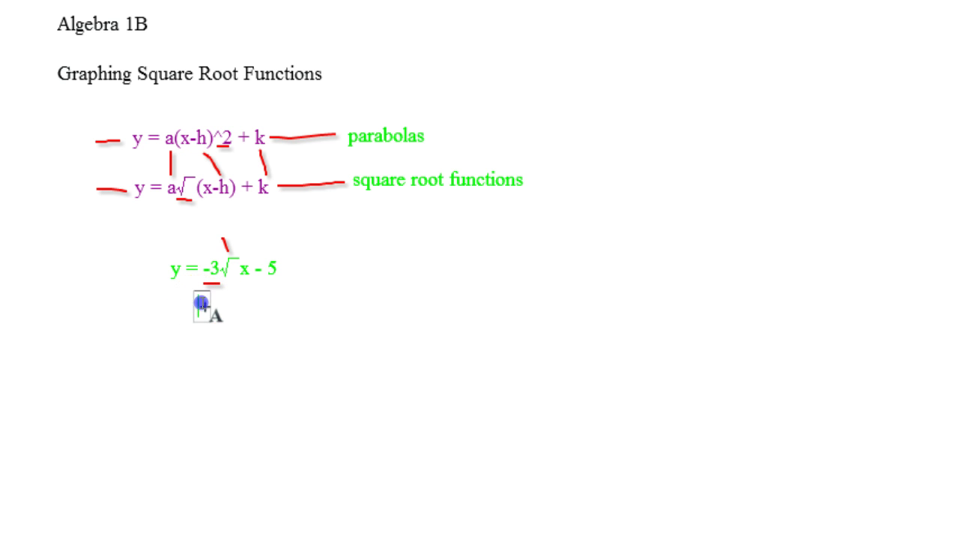